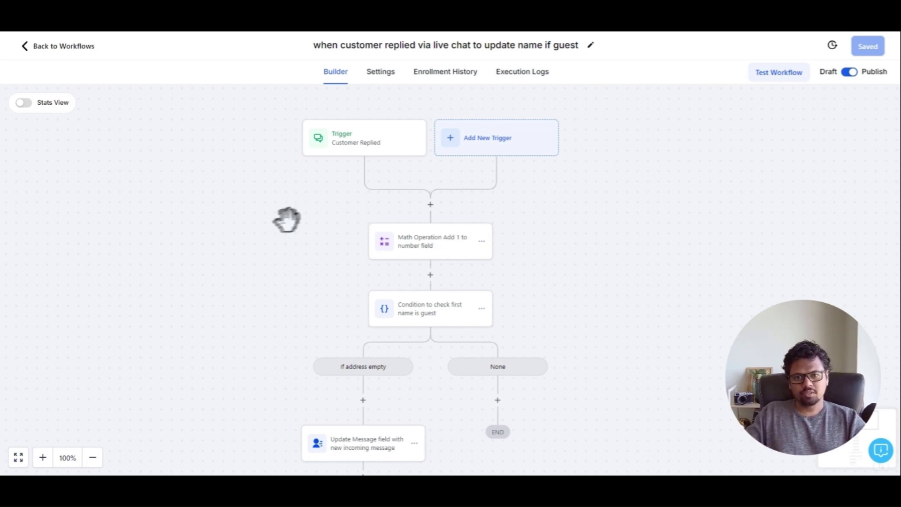
- Review the Customer Replied trigger's reply channel filter and open the math operation that adds 1 to the number field
scroll(328, 174, "down", 1)
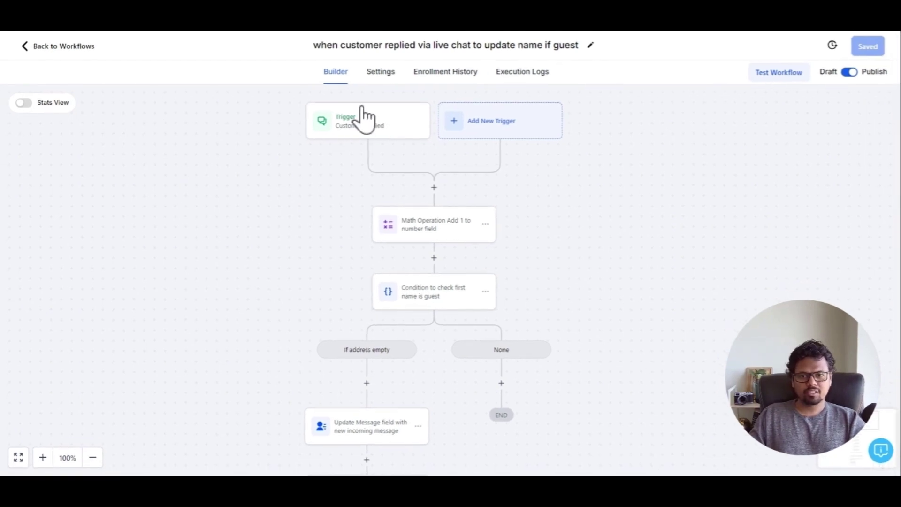
left_click(358, 118)
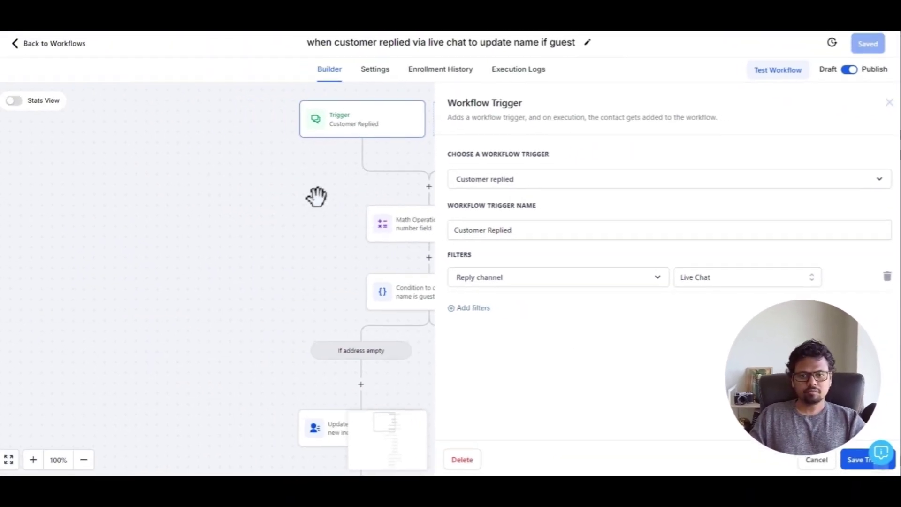
left_click(317, 197)
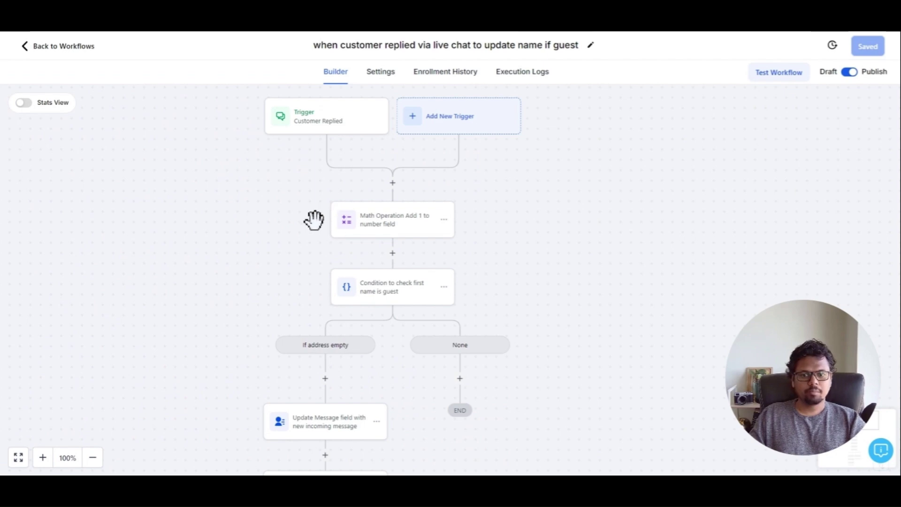
left_click(537, 273)
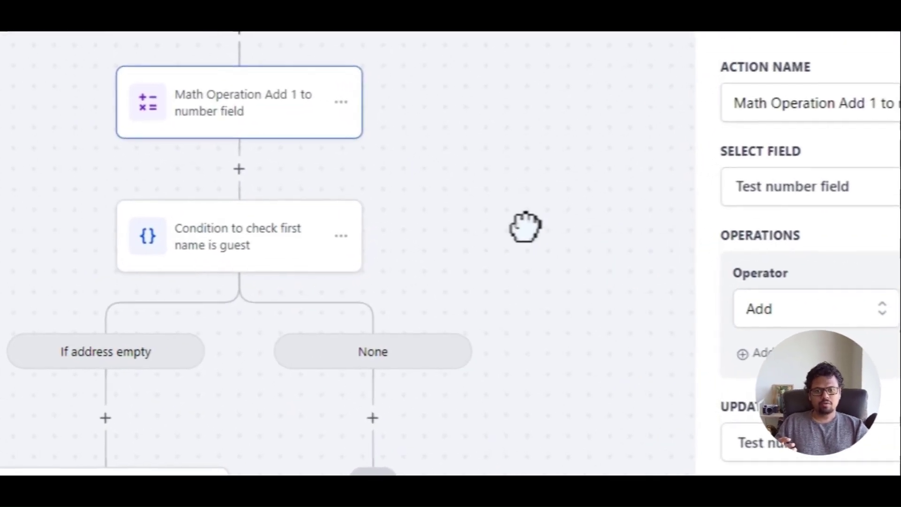
- Review the address branch of the condition following the math operation and rename the action "Condition to check address is empty"
left_click(252, 242)
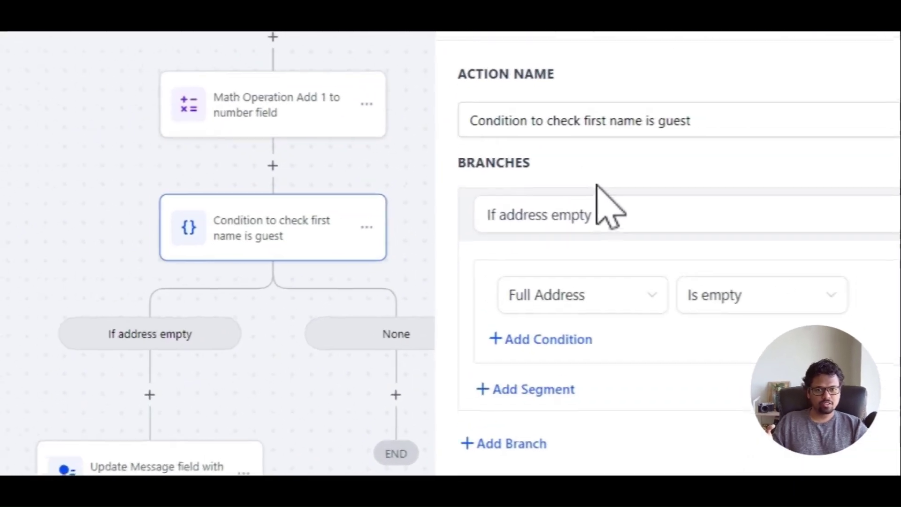
left_click(601, 214)
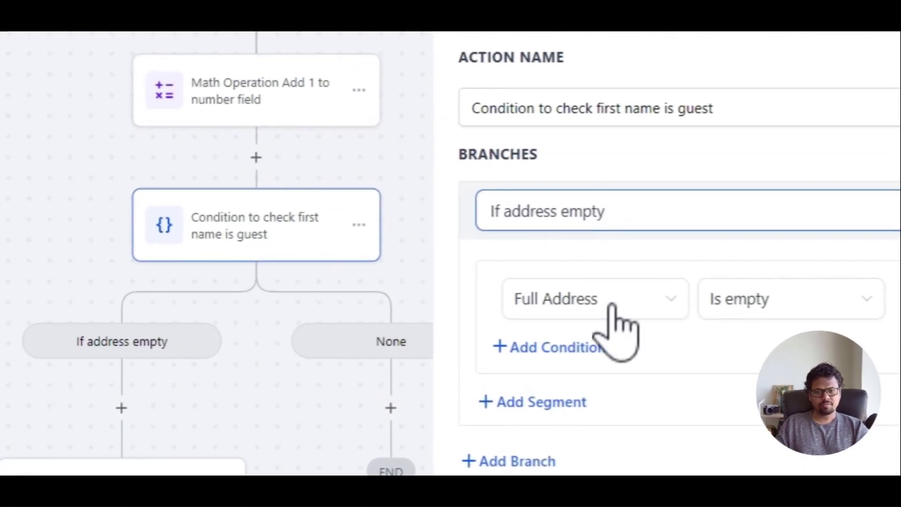
left_click(535, 302)
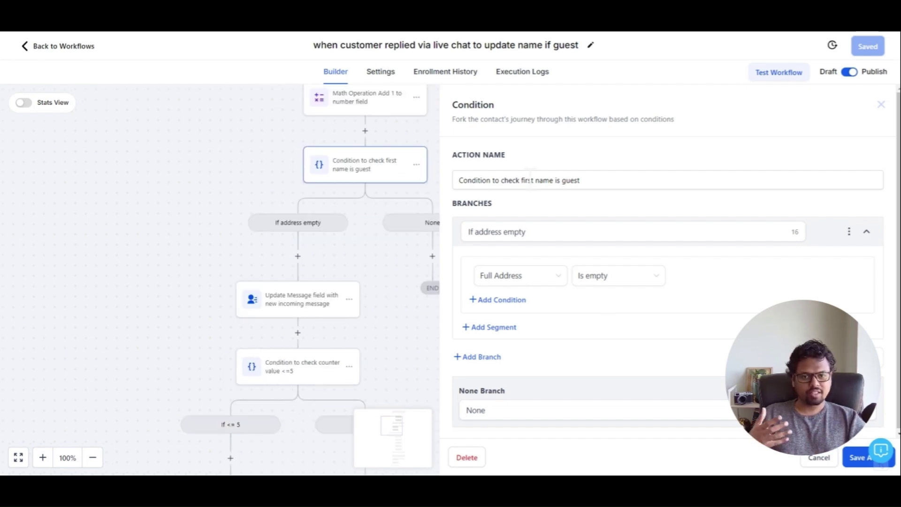
left_click(376, 297)
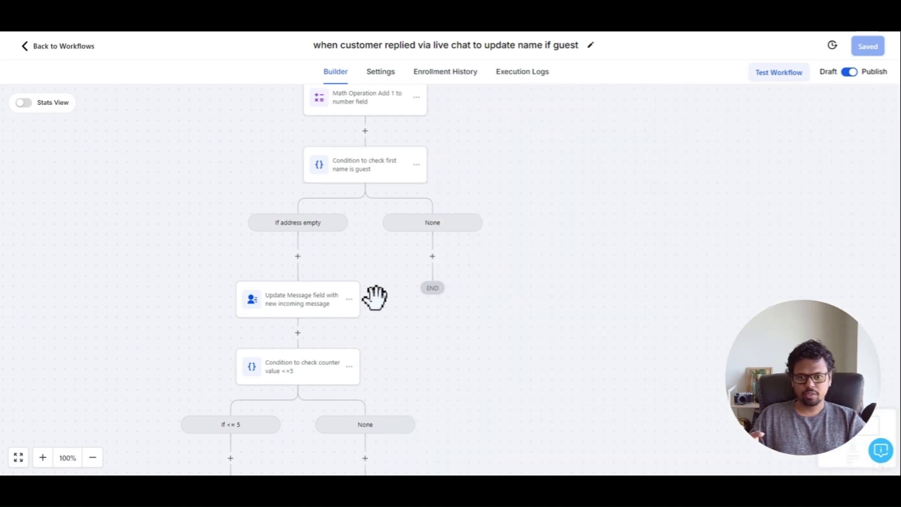
left_click_drag(390, 298, 447, 282)
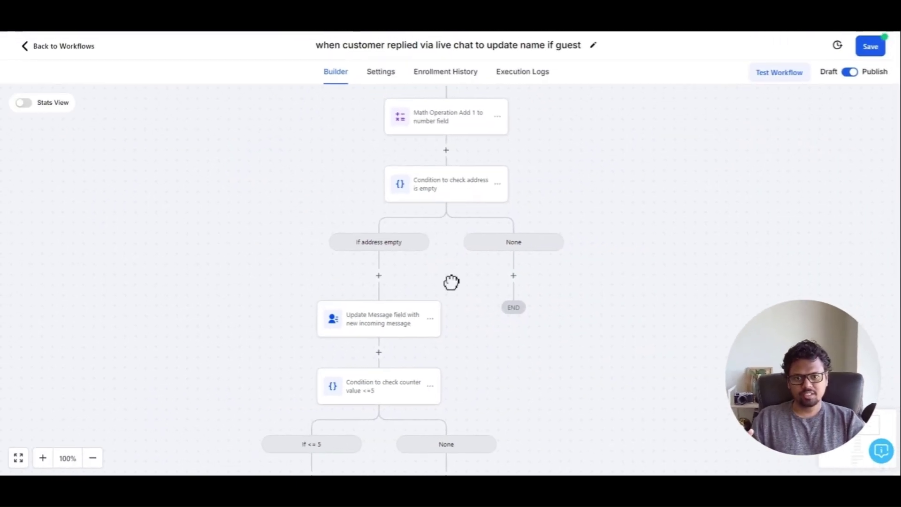
- Examine the Message field value in the "Update Message field with new incoming message" action, then close its settings
left_click_drag(451, 282, 479, 141)
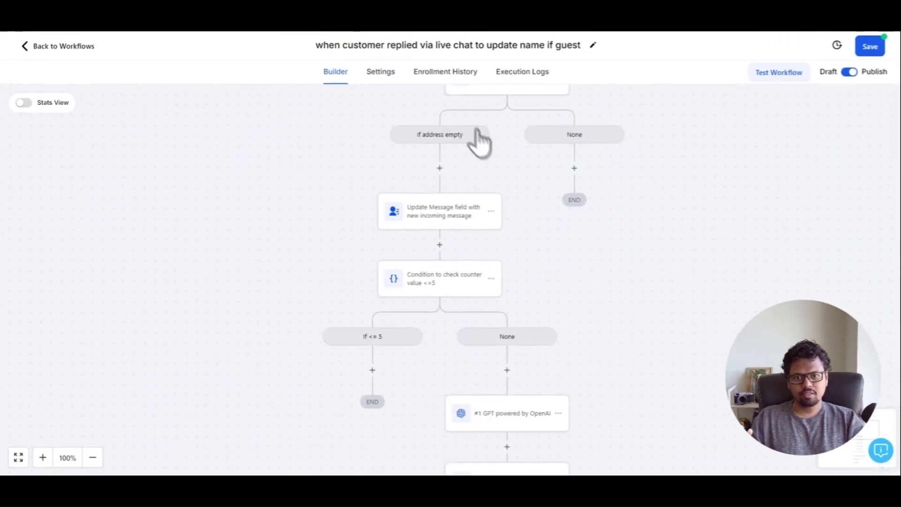
left_click(435, 213)
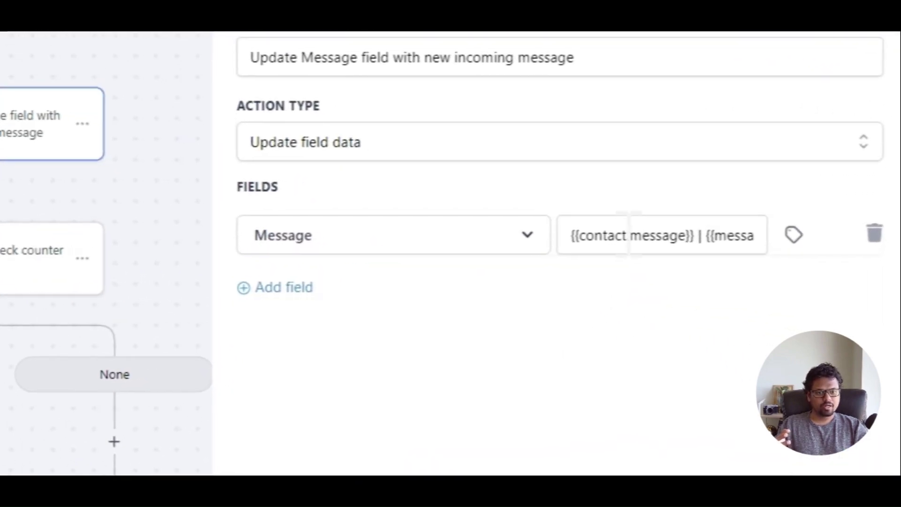
left_click(628, 233)
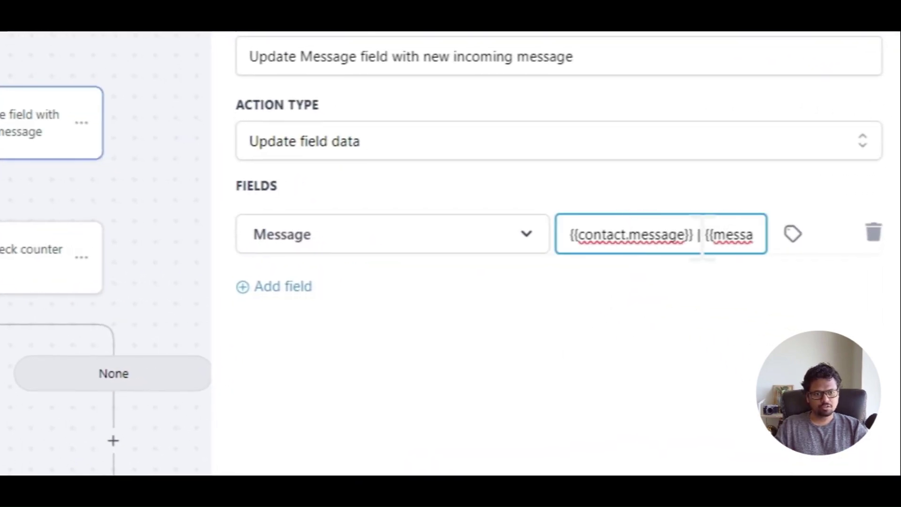
double_click(674, 234)
left_click_drag(704, 234, 785, 271)
left_click(699, 356)
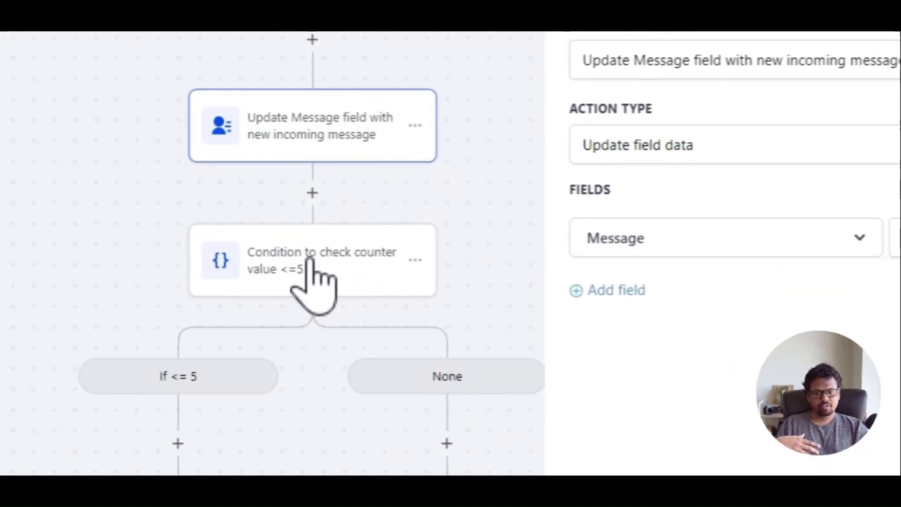
- Inspect the counter value condition's branch criteria and the first GPT action that follows on its None branch
left_click(312, 268)
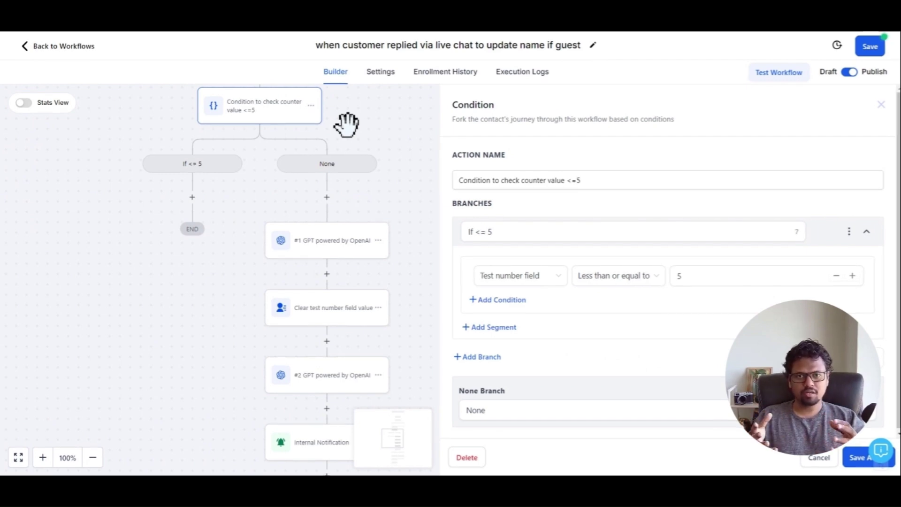
left_click(345, 248)
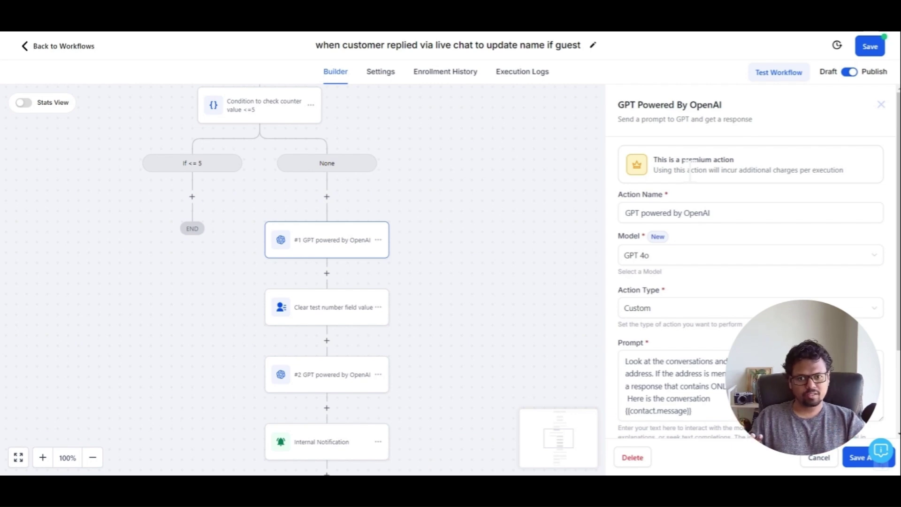
scroll(275, 195, "up", 3)
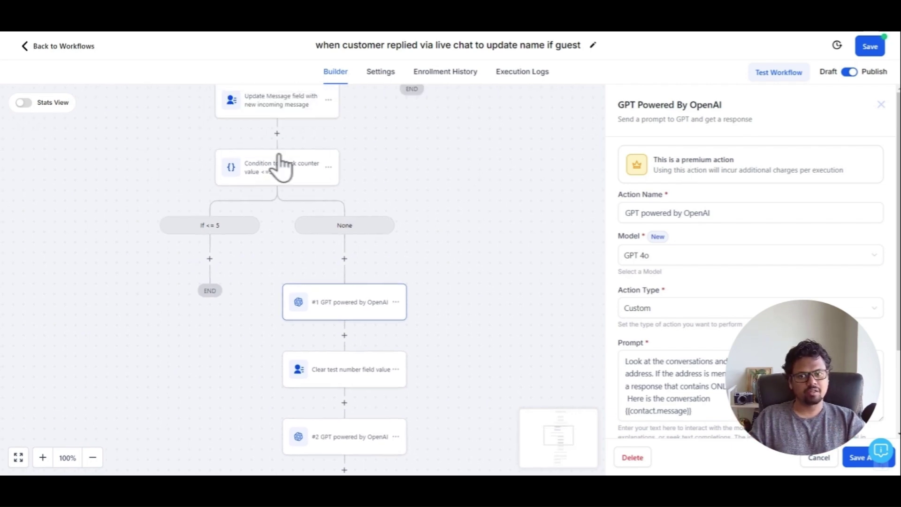
left_click(289, 178)
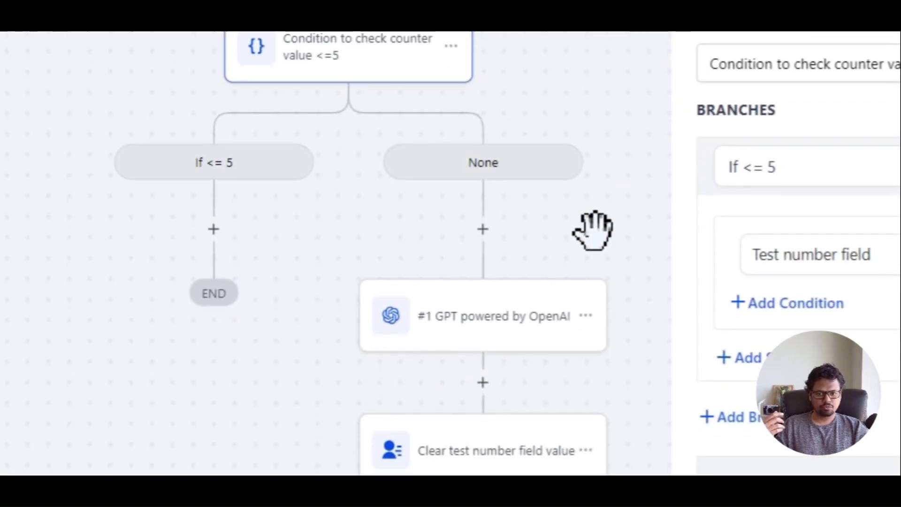
- Read the #1 GPT action's prompt, including the address parsing instruction and the conversation placeholder
left_click(488, 321)
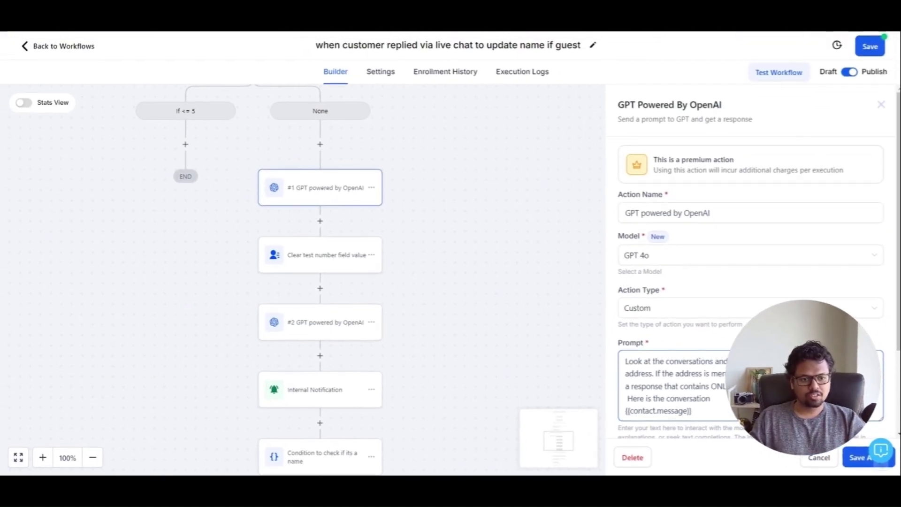
double_click(764, 386)
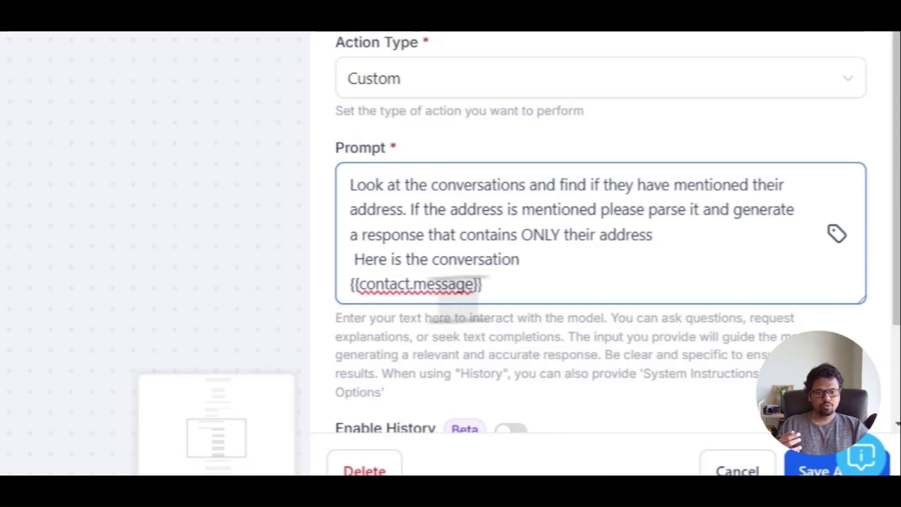
left_click_drag(355, 260, 350, 284)
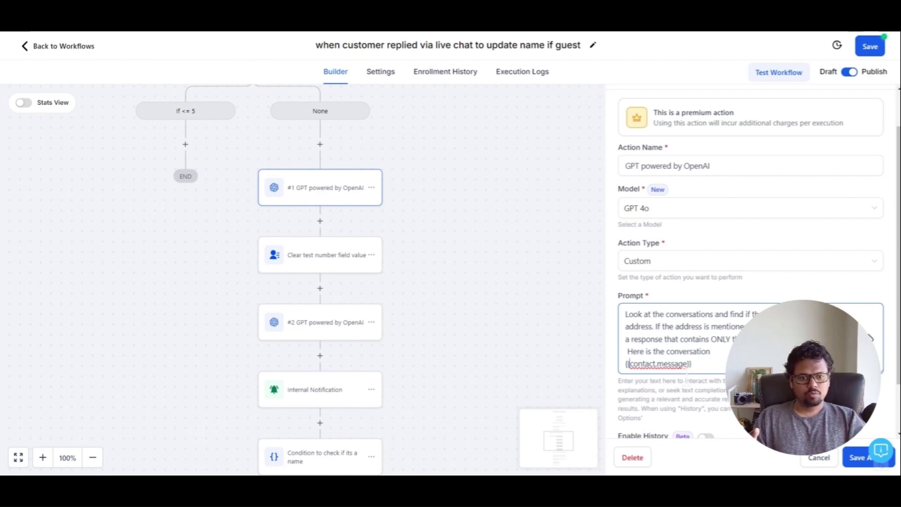
- Compare the Message field update action with the #1 GPT prompt that uses the contact message, then close the settings
scroll(493, 233, "up", 5)
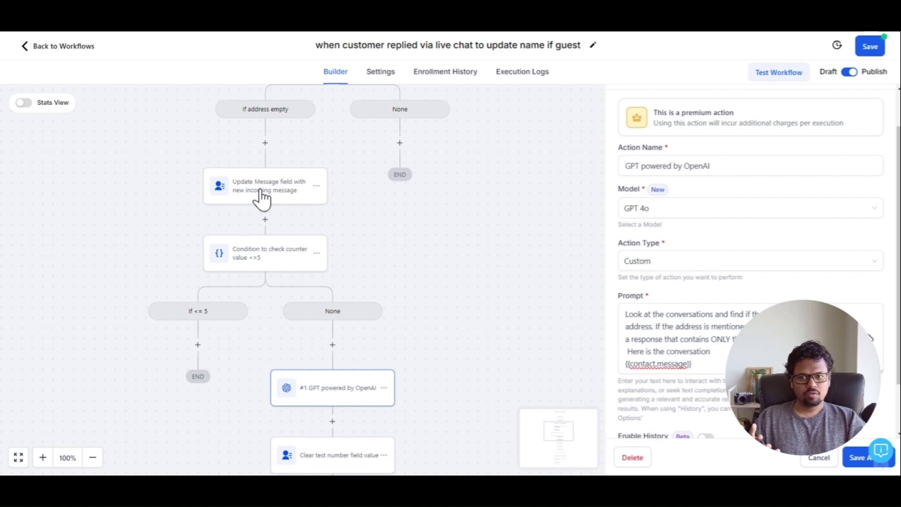
left_click(262, 198)
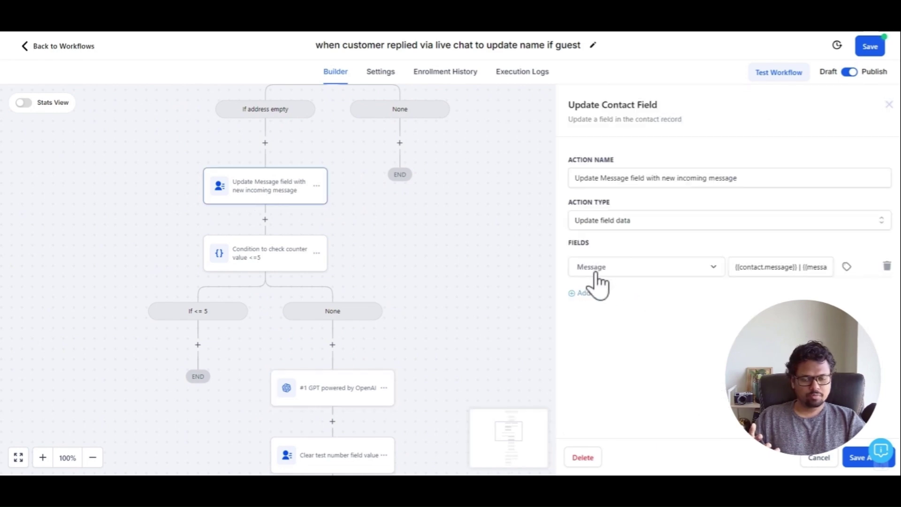
scroll(472, 263, "down", 3)
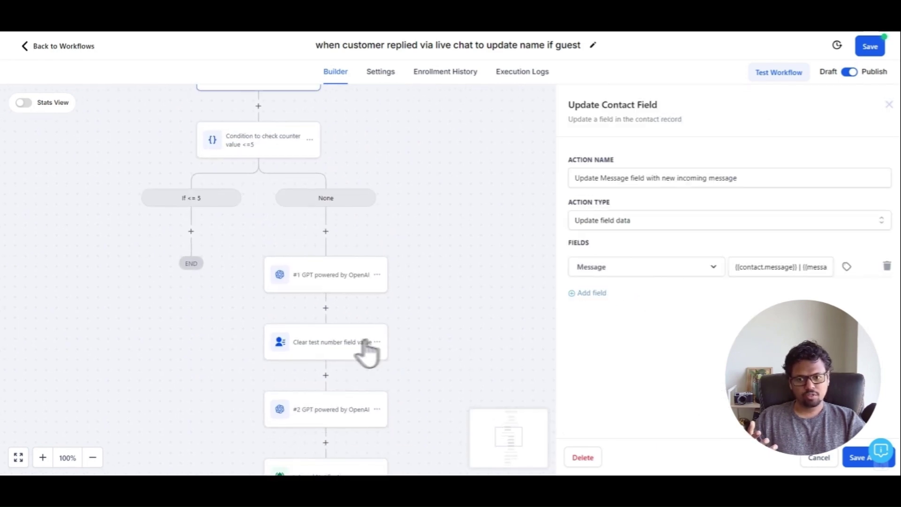
left_click(338, 283)
left_click_drag(712, 366, 600, 364)
left_click(573, 348)
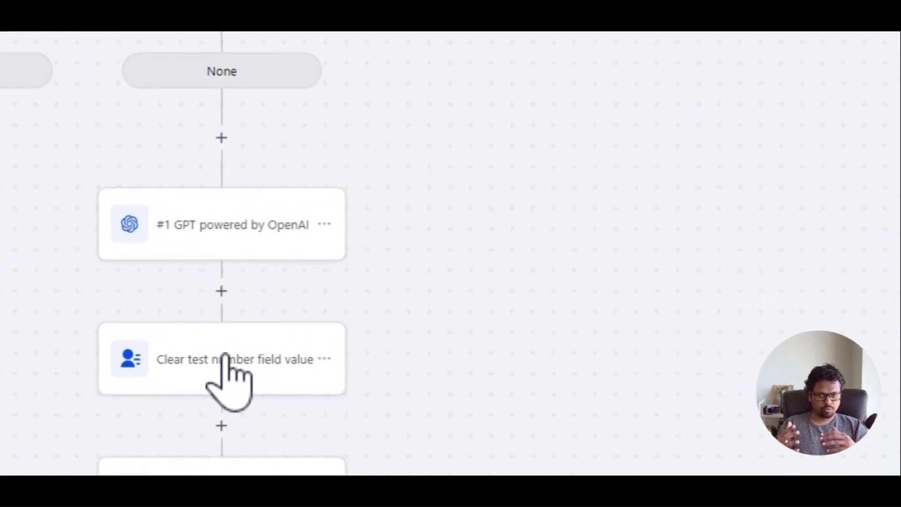
- Examine the "Clear test number field value" action and the #2 GPT action's address-check prompt
left_click(225, 357)
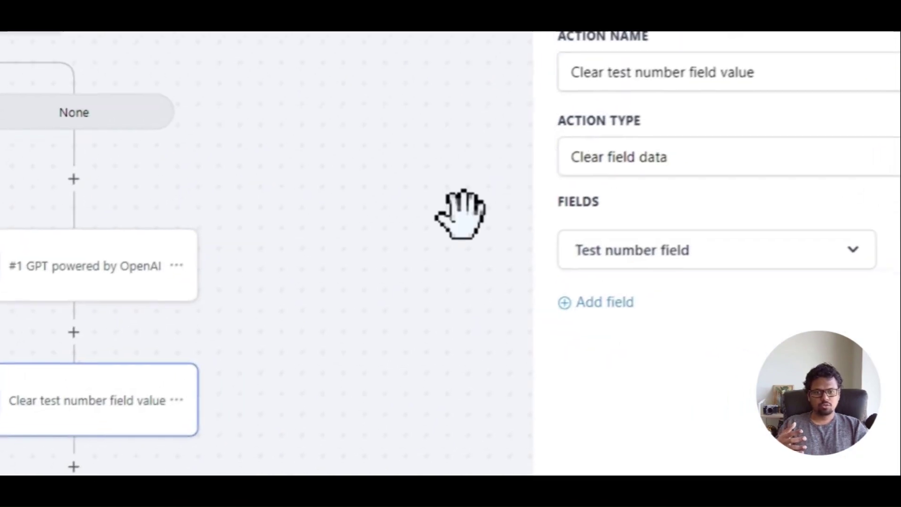
left_click_drag(367, 408, 406, 101)
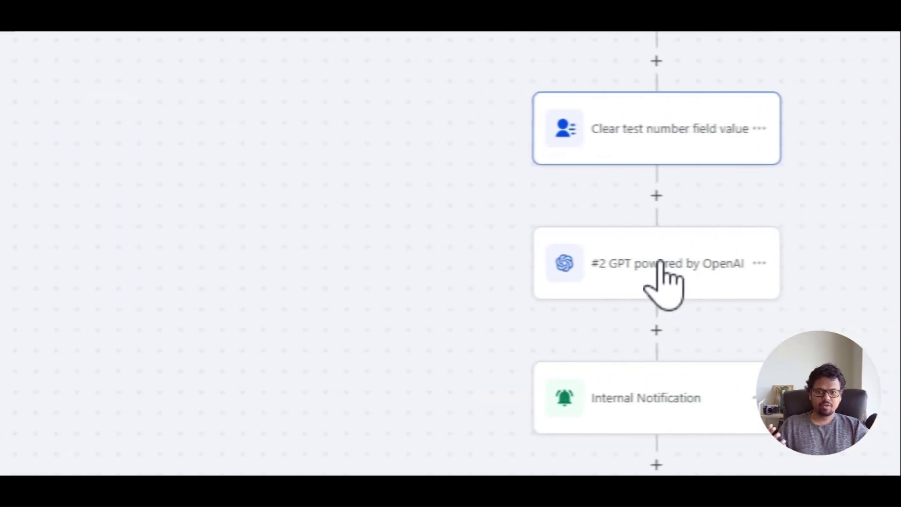
left_click(95, 263)
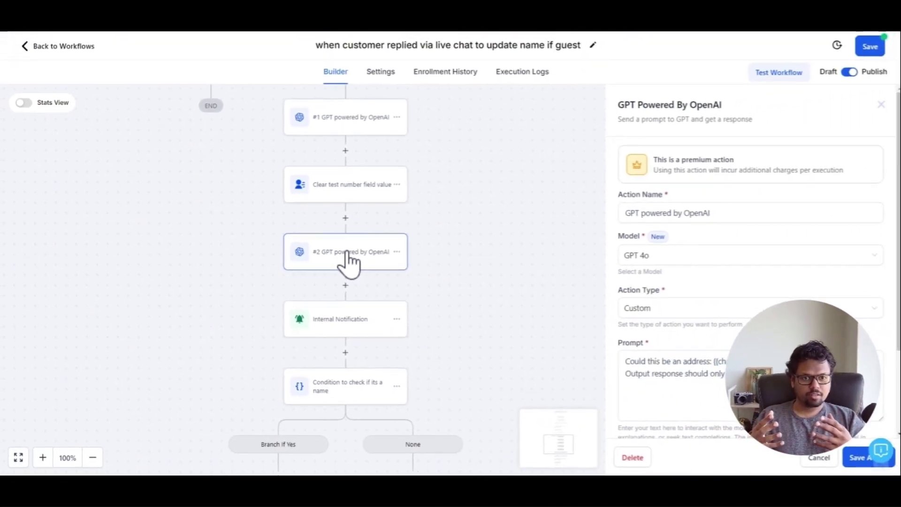
left_click(629, 373)
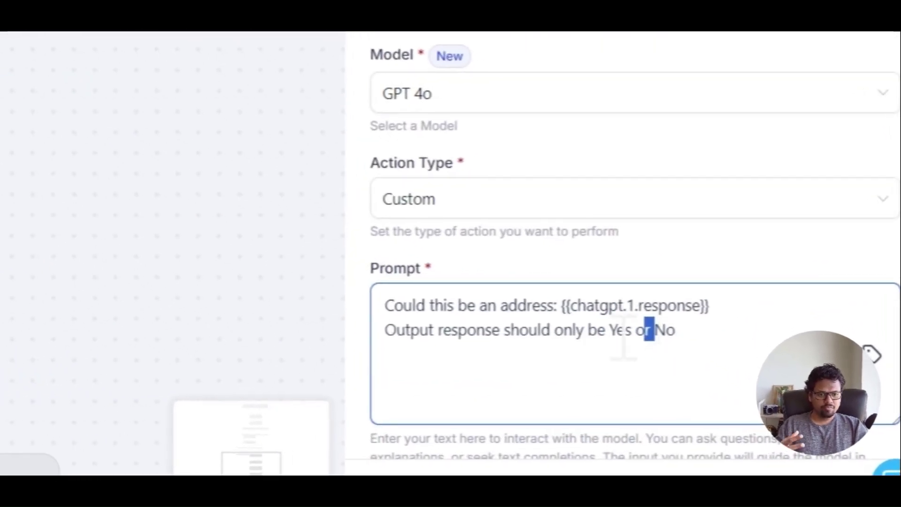
- Inspect the "Branch If Yes" criteria of the "Condition to check if its a name" action and the actions below that branch
scroll(223, 276, "up", 3)
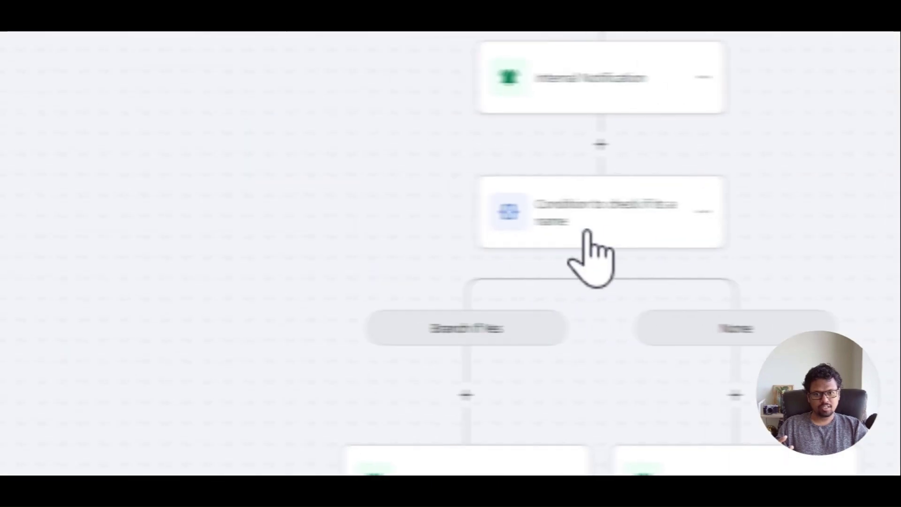
left_click(666, 230)
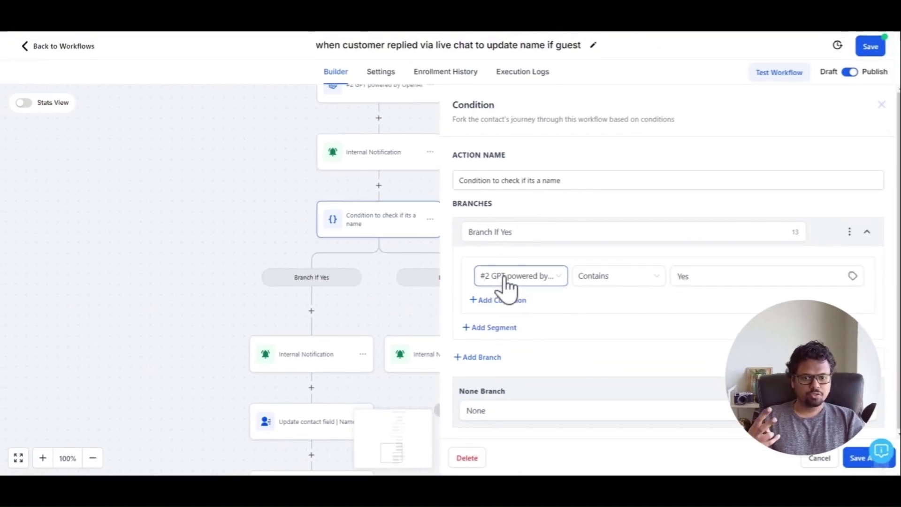
left_click(741, 281)
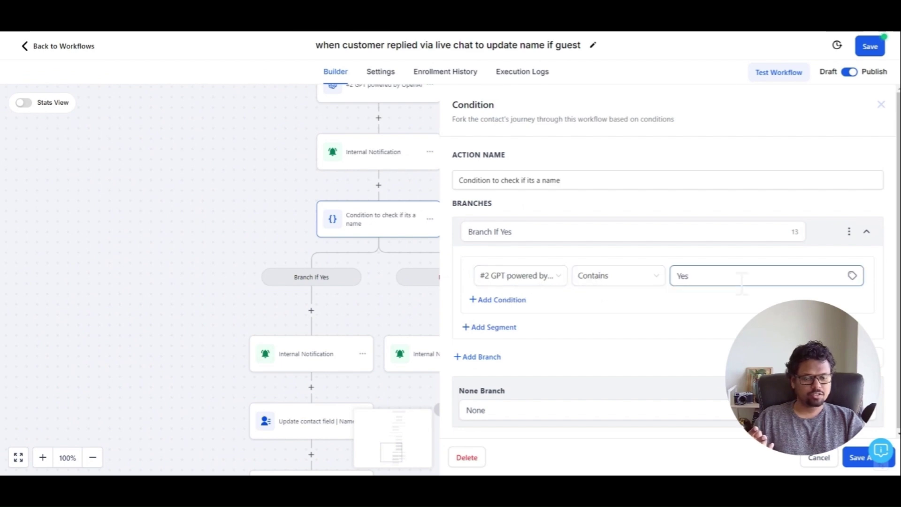
left_click_drag(356, 294, 322, 165)
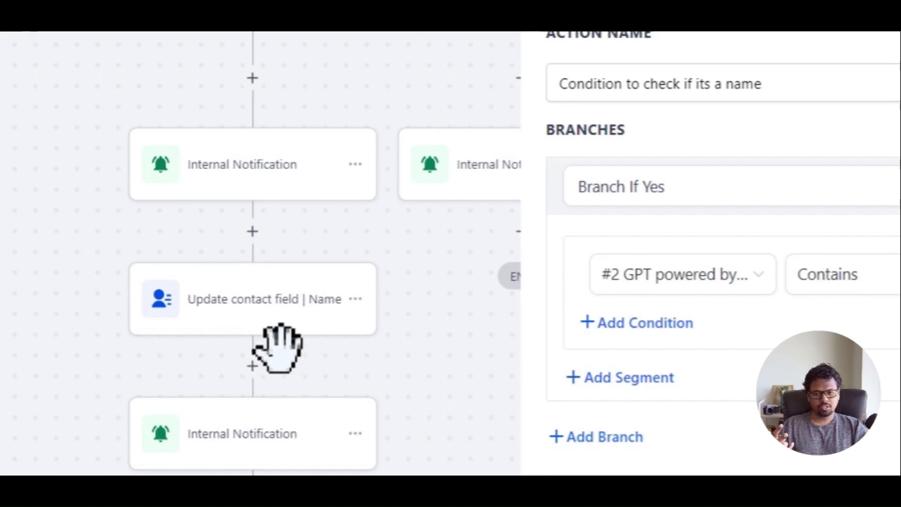
- Check the field mapping in "Update contact field | Name", close it without saving, and return to the workflow's trigger
left_click(234, 160)
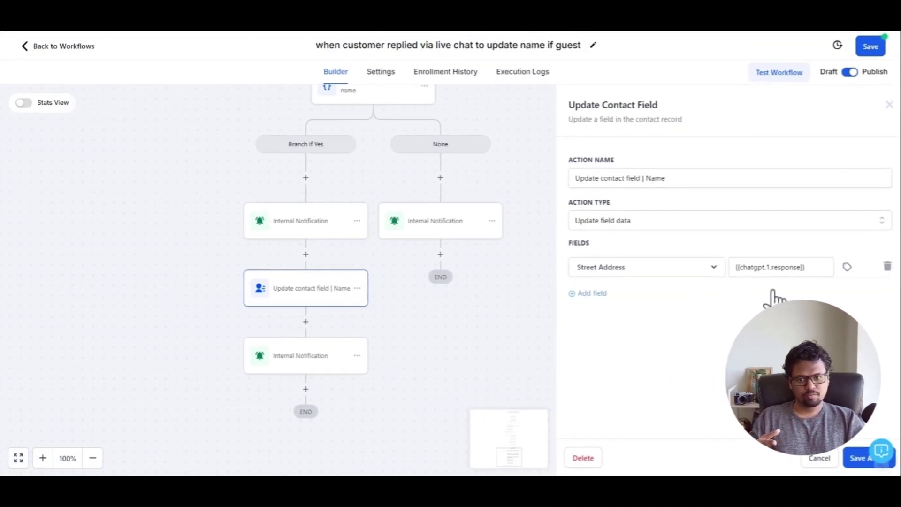
left_click(819, 459)
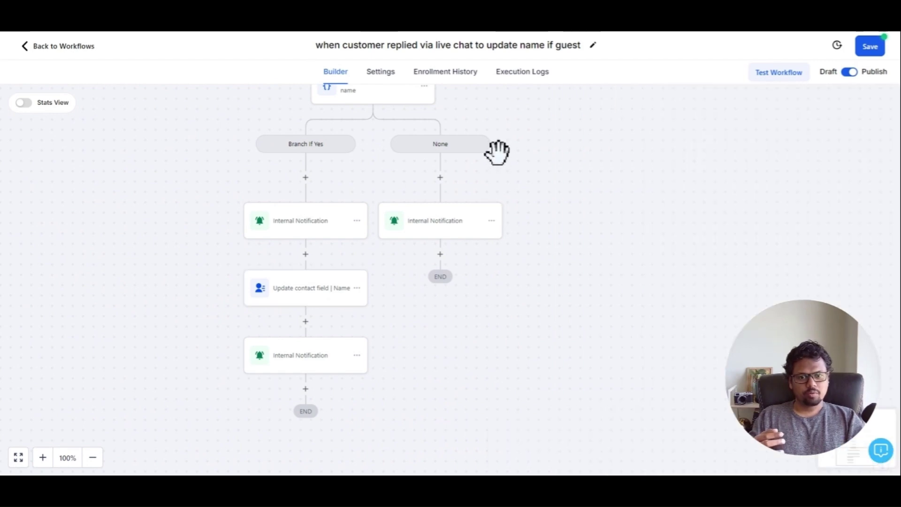
scroll(549, 165, "up", 8)
scroll(550, 165, "up", 10)
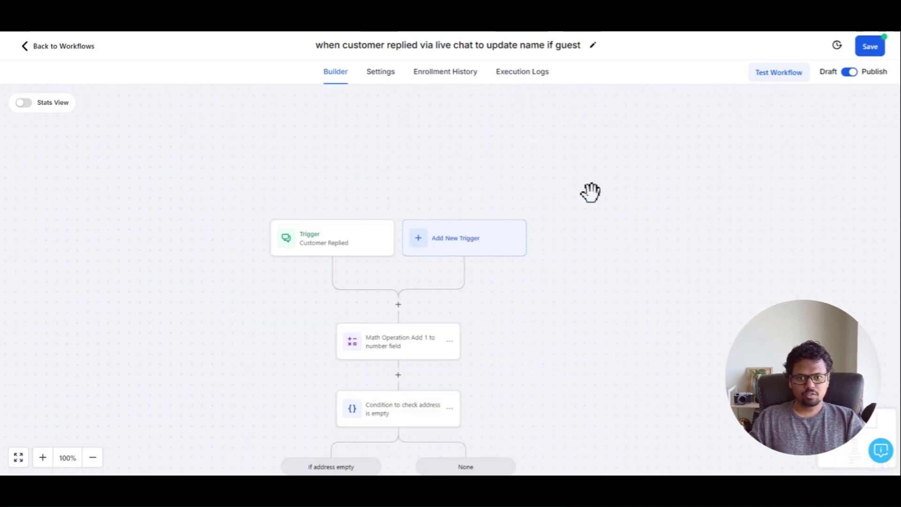
- Review the Customer Replied trigger's reply channel filter and the "Condition to check address is empty" branch criteria, then close the settings
scroll(590, 191, "down", 5)
left_click(383, 106)
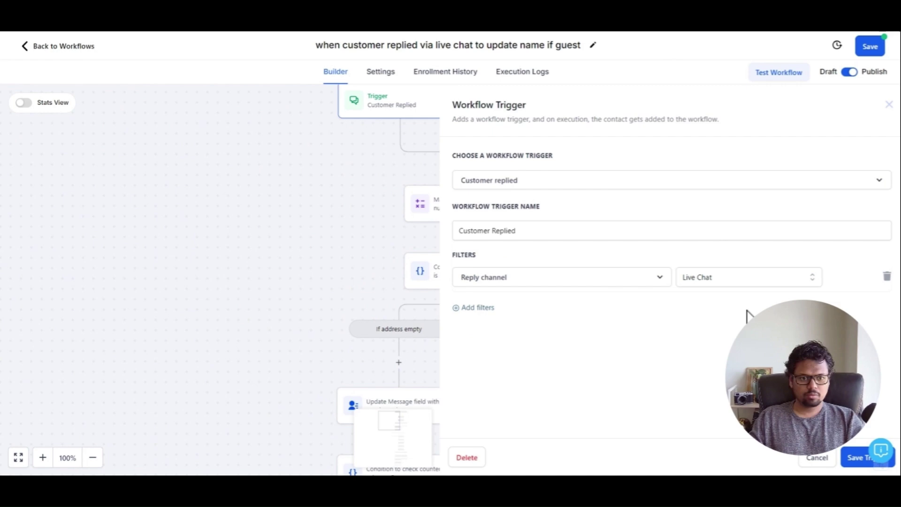
left_click(366, 240)
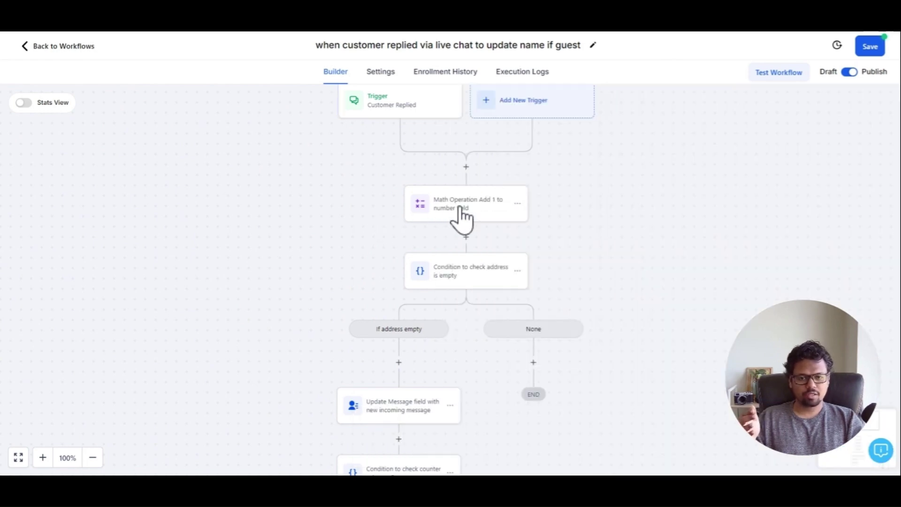
left_click_drag(326, 255, 324, 150)
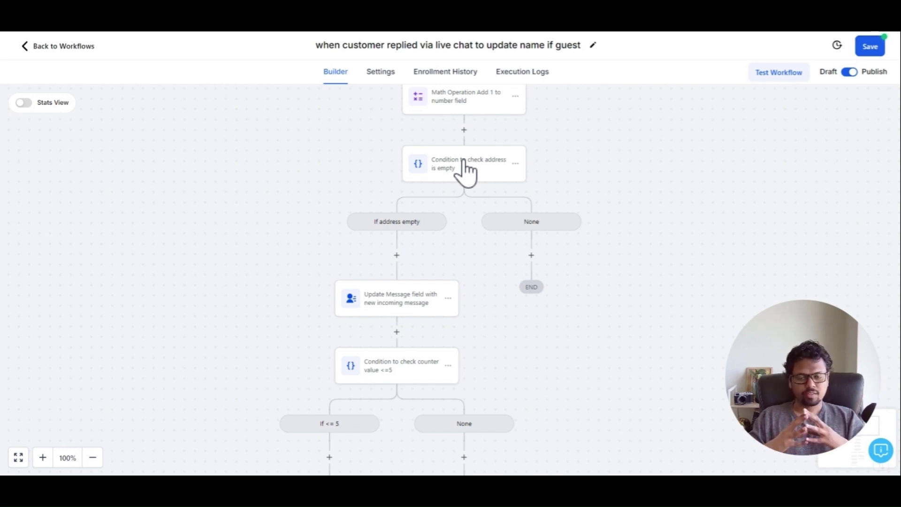
left_click(464, 168)
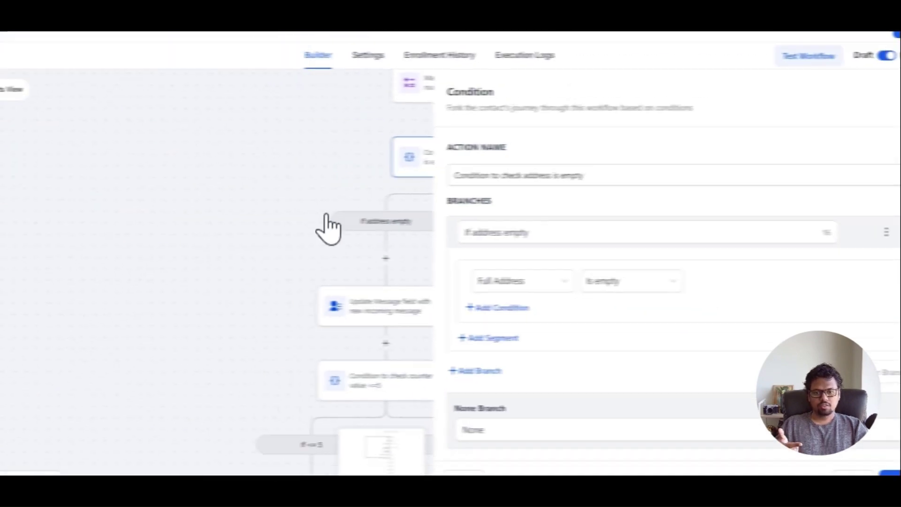
left_click(287, 205)
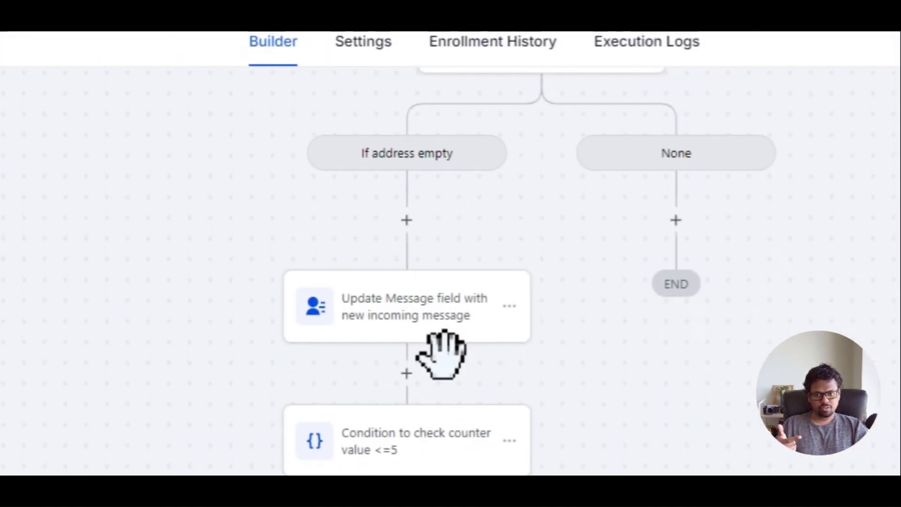
- Inspect the "Update Message field with new incoming message" action's field mapping and the branches of the counter value condition below it
left_click(402, 212)
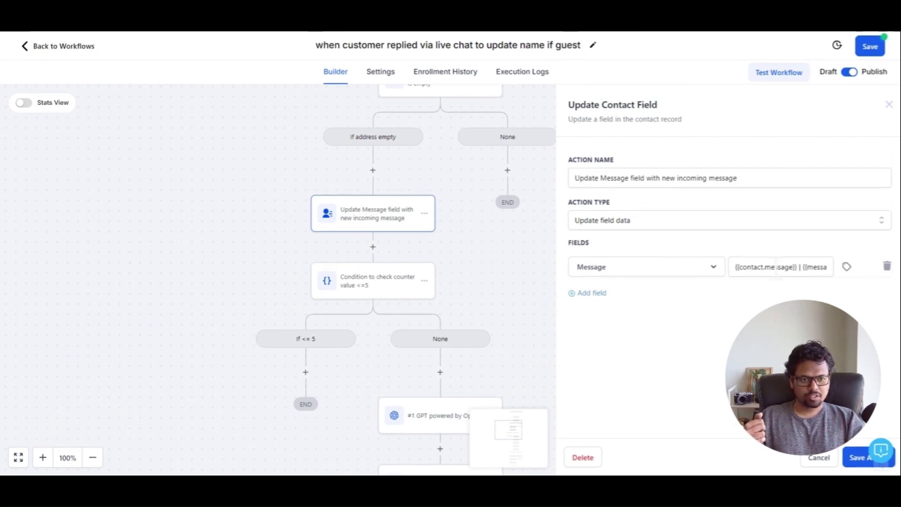
scroll(403, 217, "down", 2)
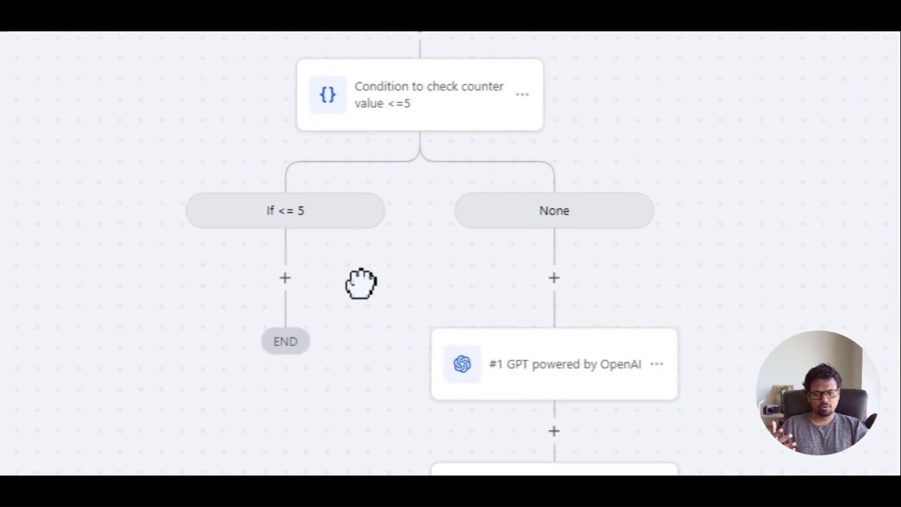
left_click_drag(361, 284, 356, 282)
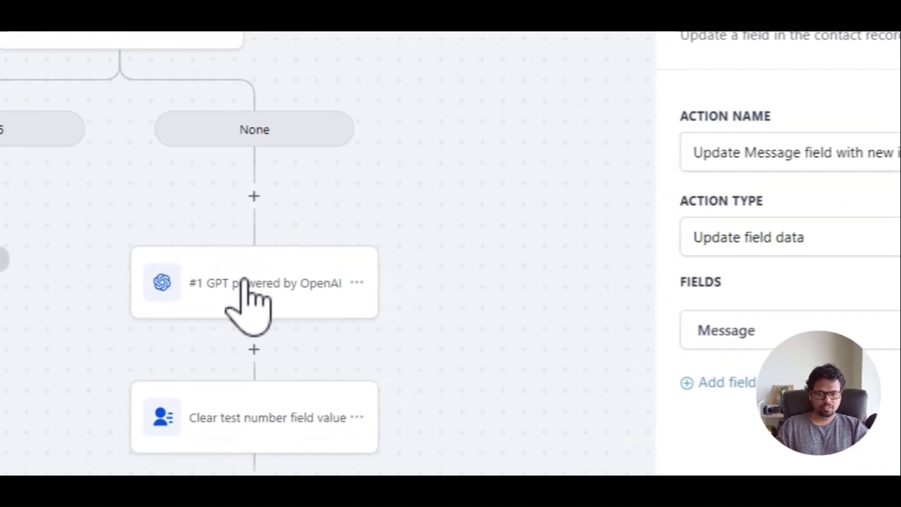
- Open the #1 GPT action and read its address-extraction prompt, including the contact message variable it uses
left_click(245, 283)
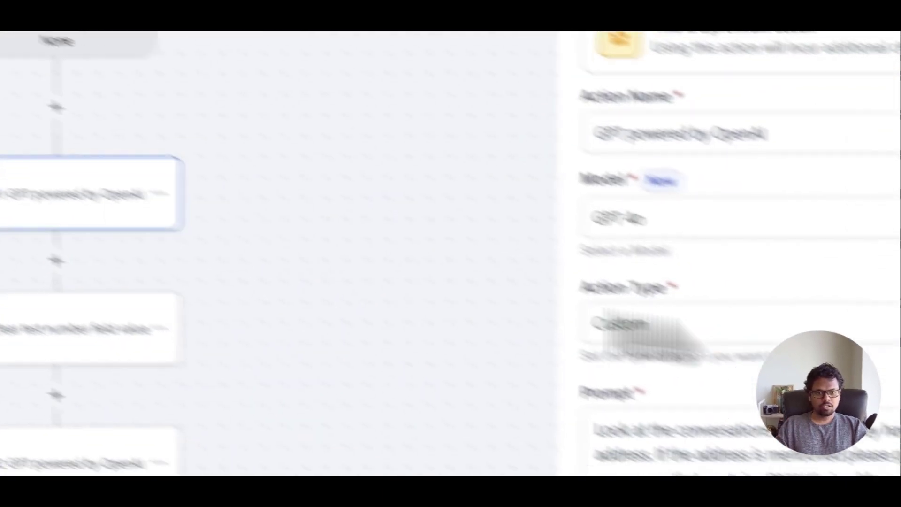
scroll(664, 297, "down", 2)
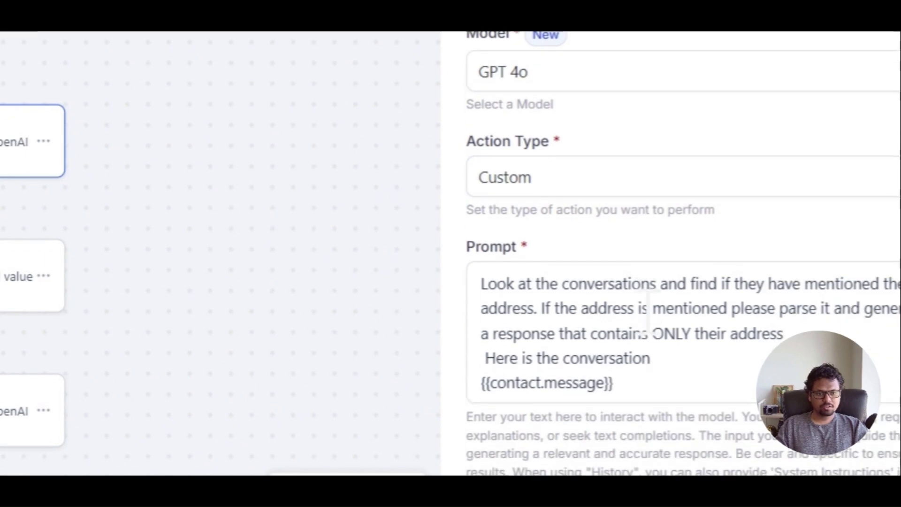
left_click(654, 319)
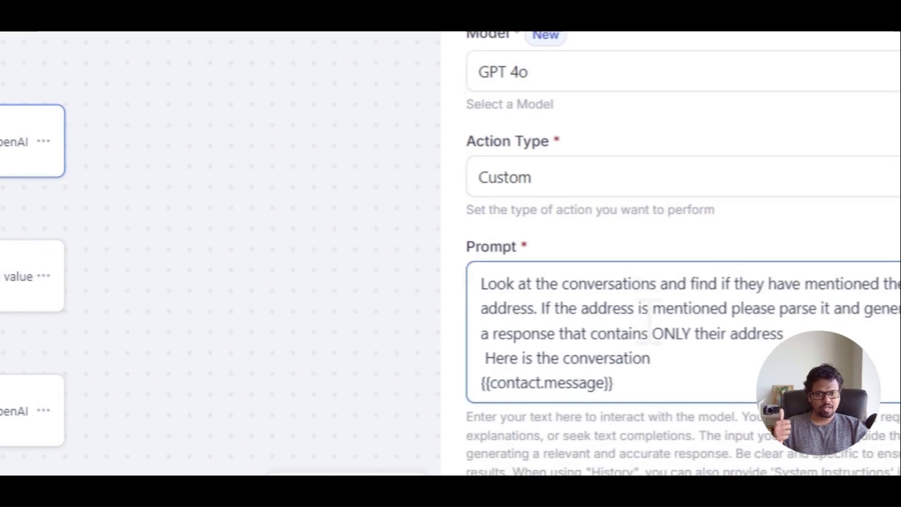
scroll(654, 319, "down", 1)
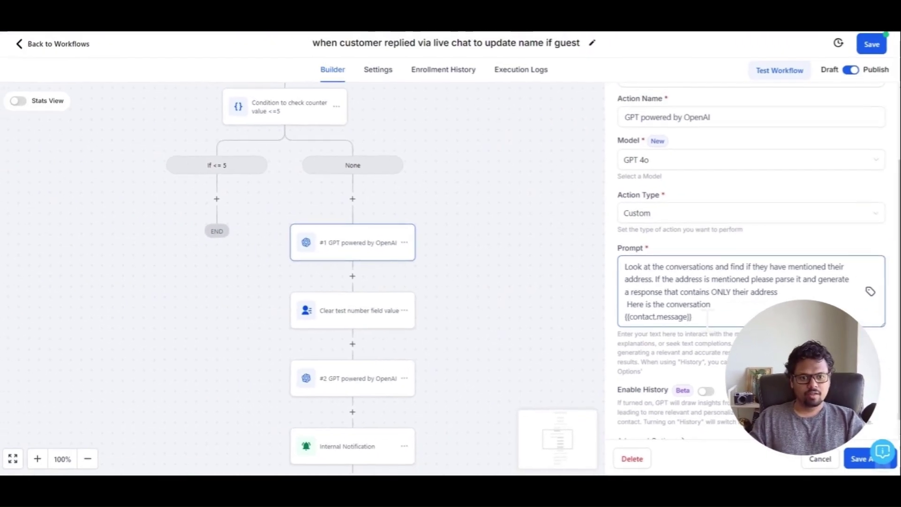
key("shift+Left")
key("shift+Left")
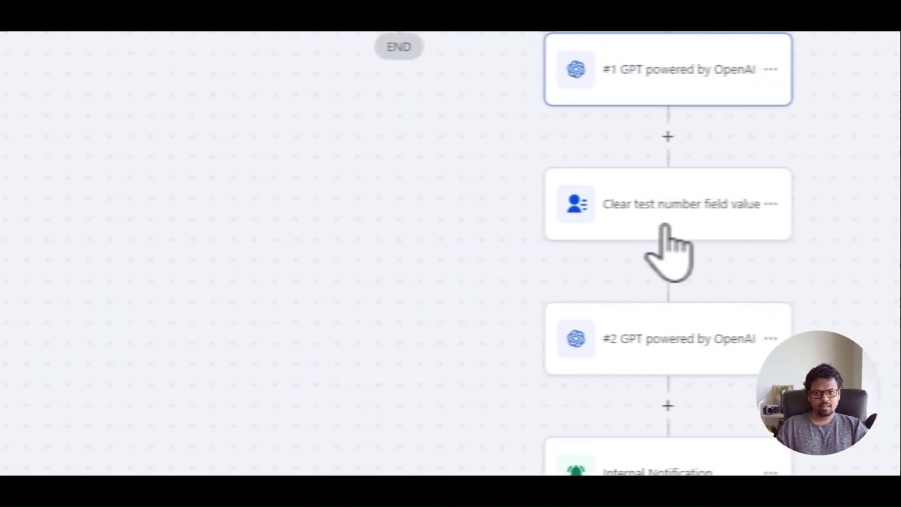
- Check the field cleared by "Clear test number field value" and read the #2 GPT action's yes-or-no address prompt
left_click(225, 298)
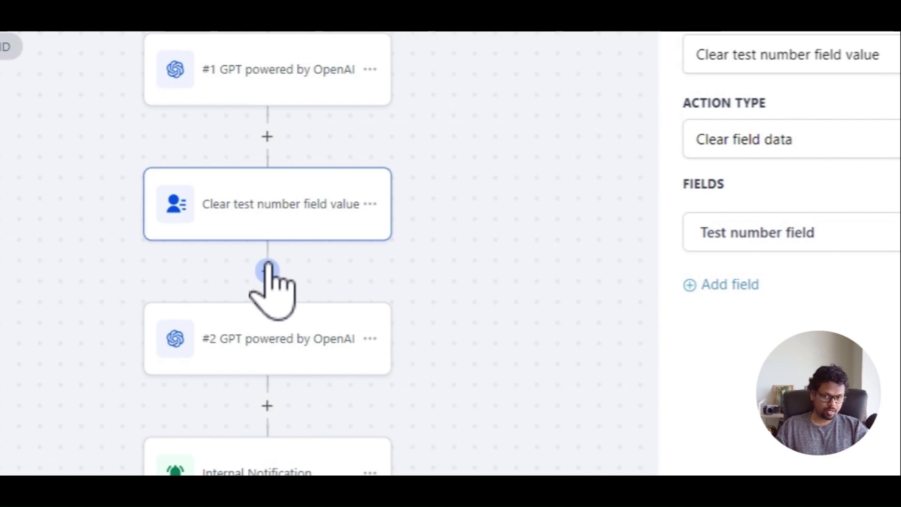
scroll(266, 265, "down", 3)
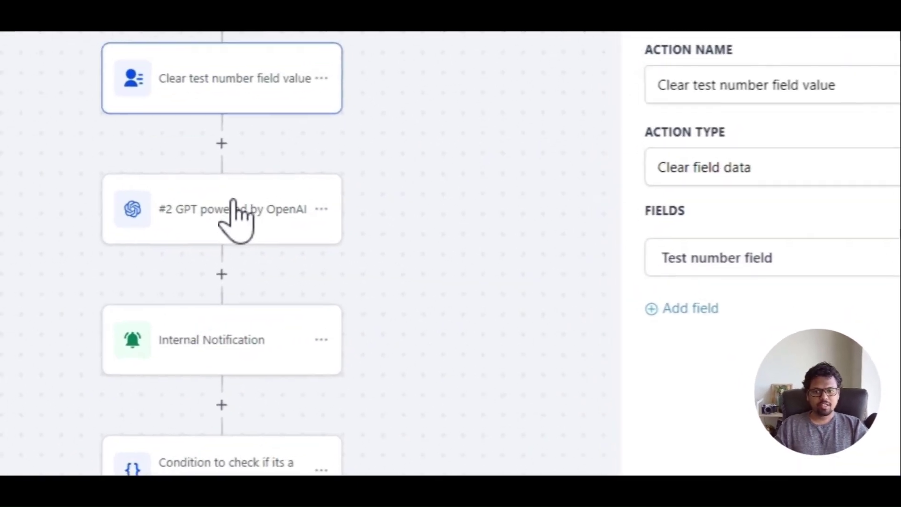
left_click(237, 218)
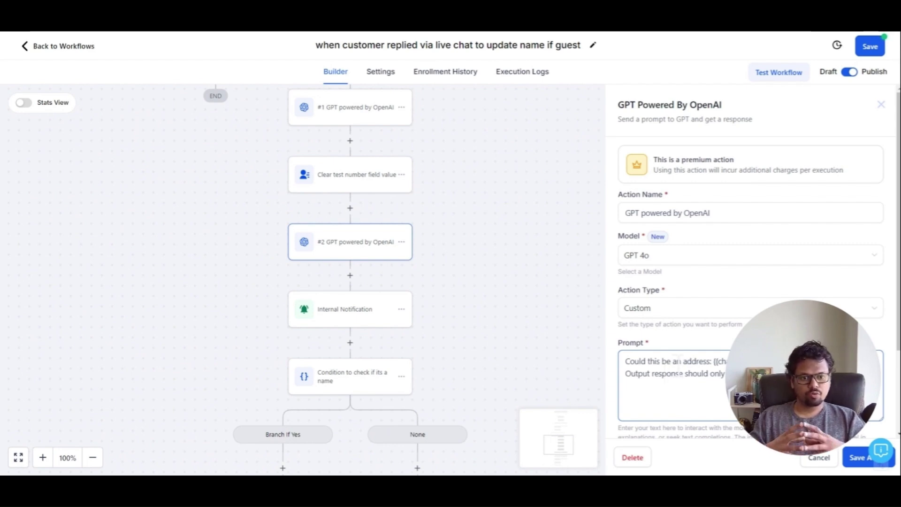
left_click_drag(687, 361, 699, 361)
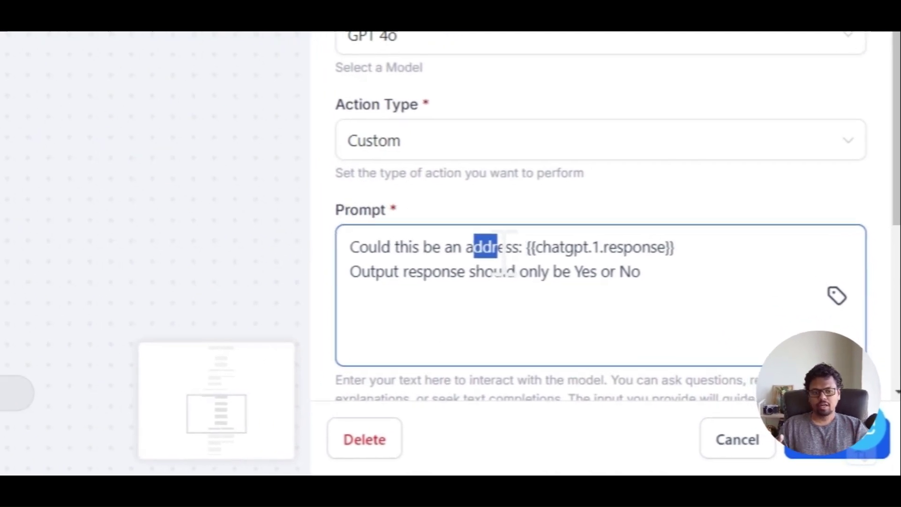
left_click(422, 272)
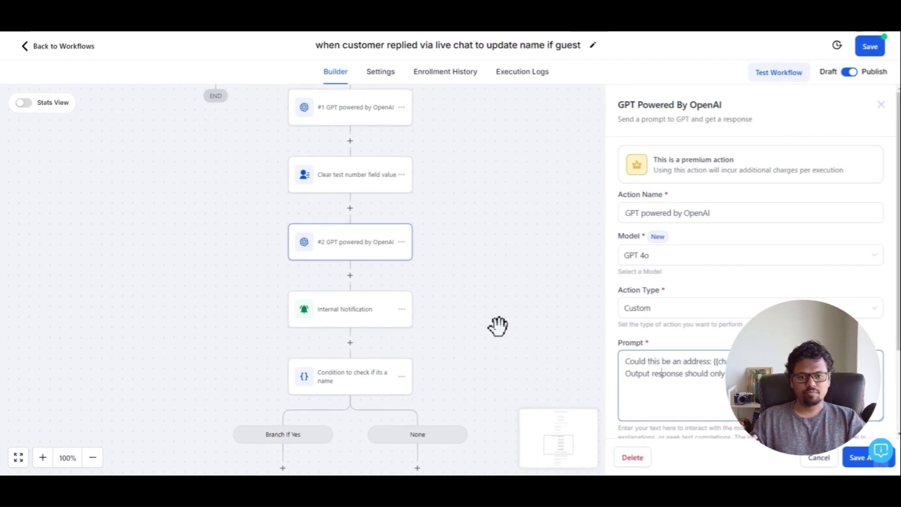
- Review the "Branch If Yes" criteria of the "Condition to check if its a name" action based on the #2 GPT response
left_click_drag(501, 337, 543, 152)
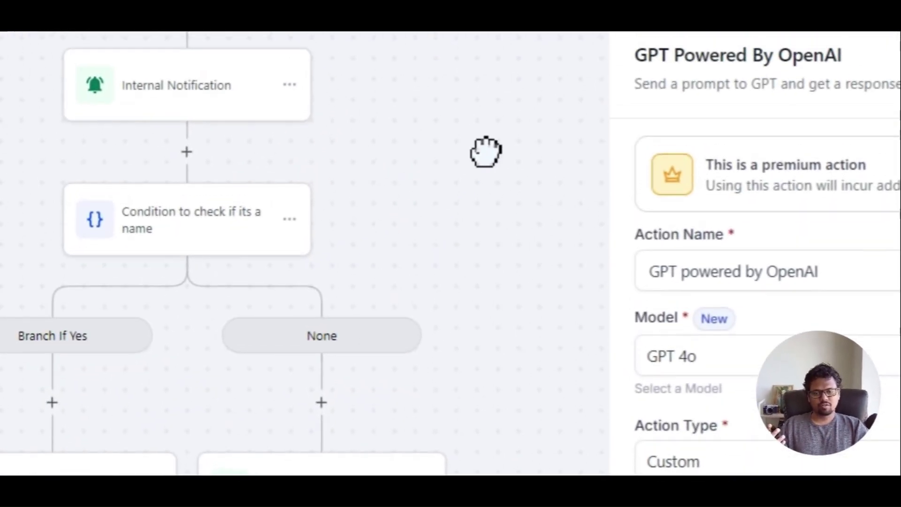
left_click(233, 213)
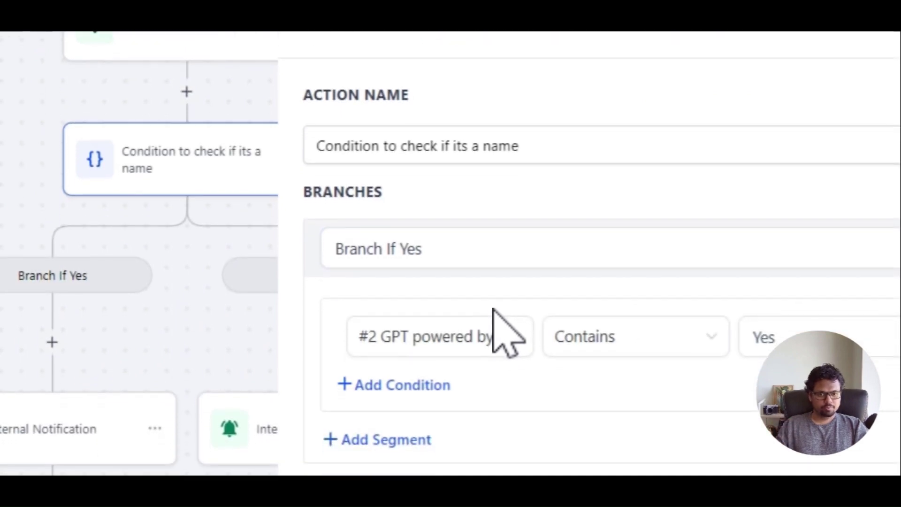
left_click(751, 397)
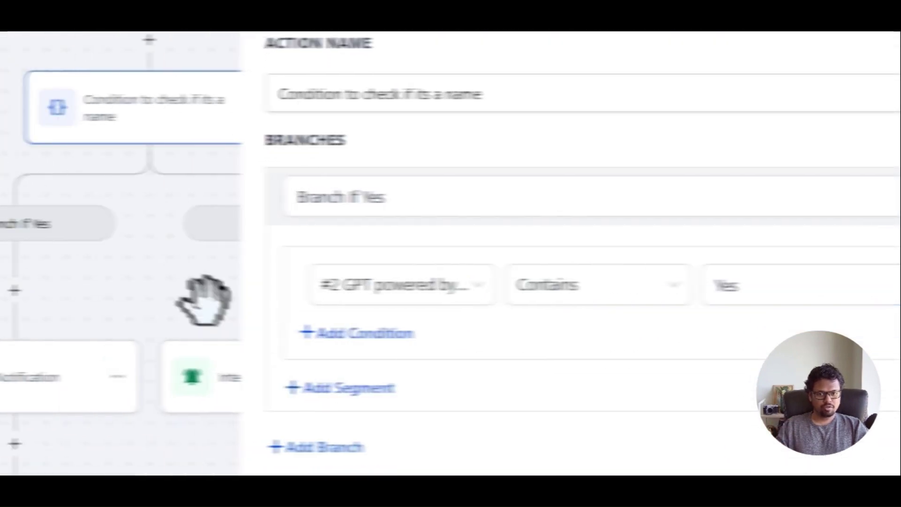
- Examine which contact field "Update contact field | Name" fills from the #1 GPT response, then close its settings without saving
scroll(71, 282, "down", 3)
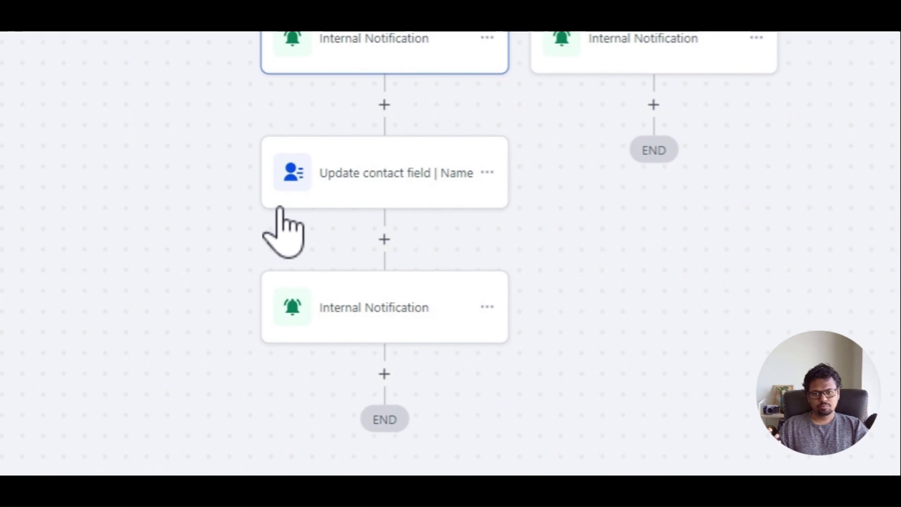
left_click(346, 217)
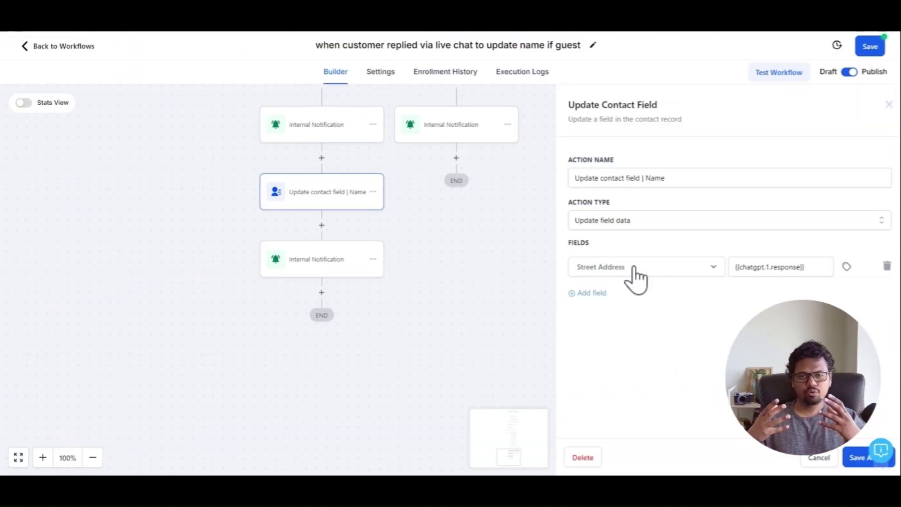
scroll(509, 318, "up", 3)
left_click(556, 372)
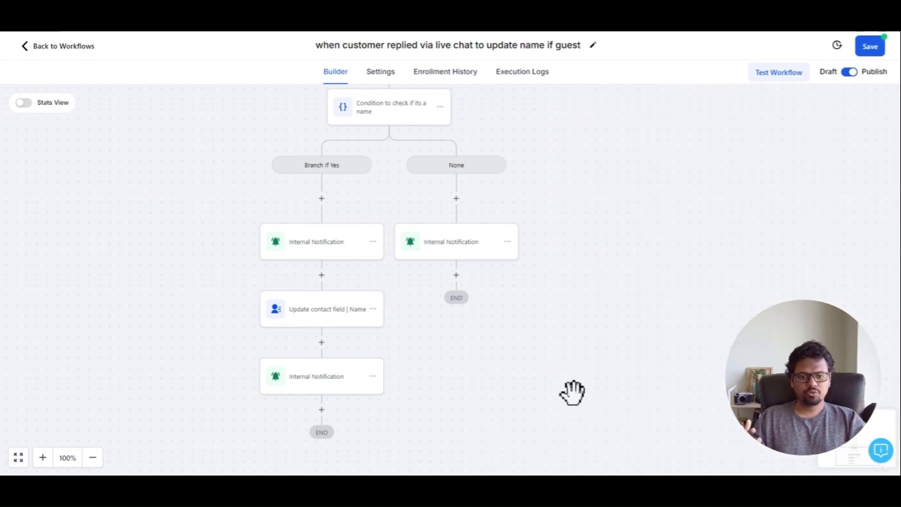
- Switch to the website's live chat window and read through the test conversation, including the message where the customer shares an address
key("alt+Tab")
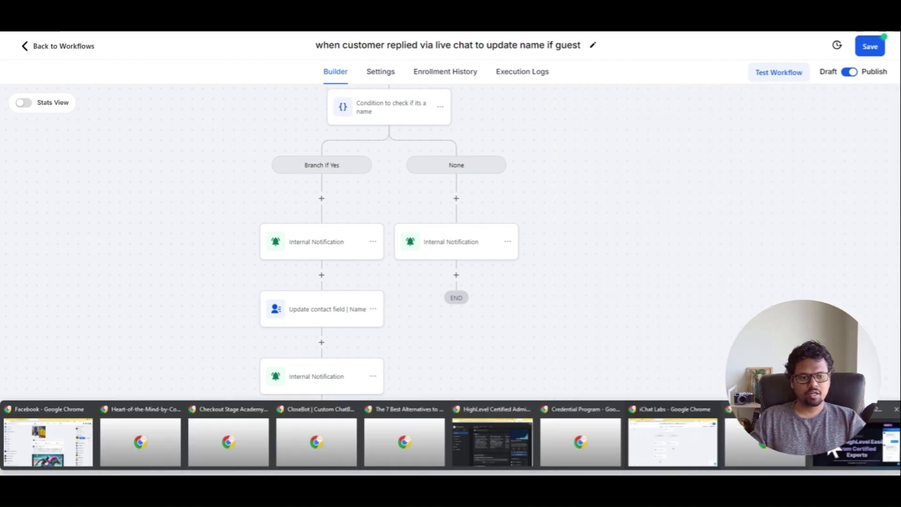
scroll(789, 215, "up", 3)
scroll(709, 230, "up", 5)
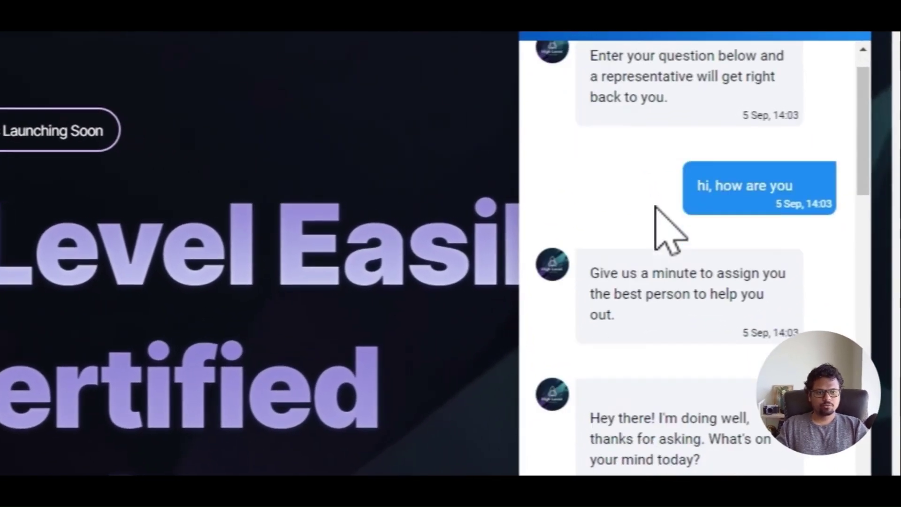
scroll(783, 218, "down", 3)
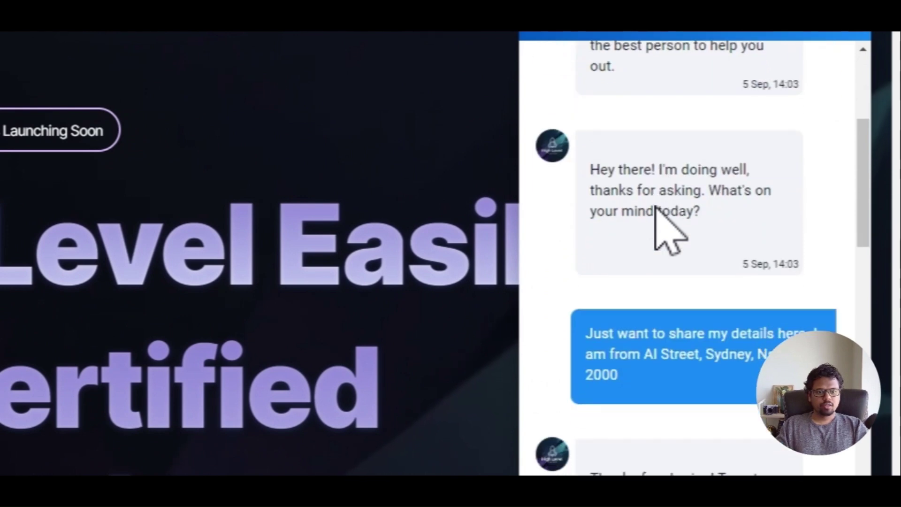
scroll(656, 210, "down", 3)
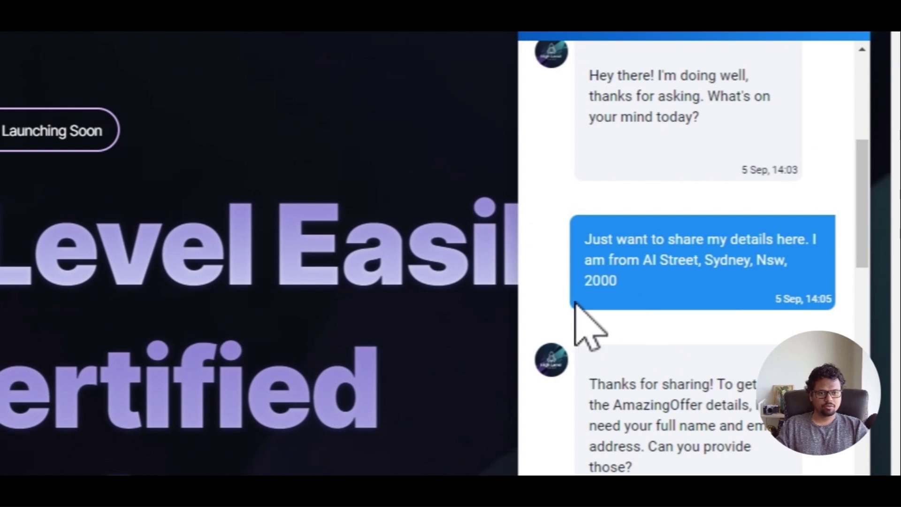
scroll(704, 259, "down", 2)
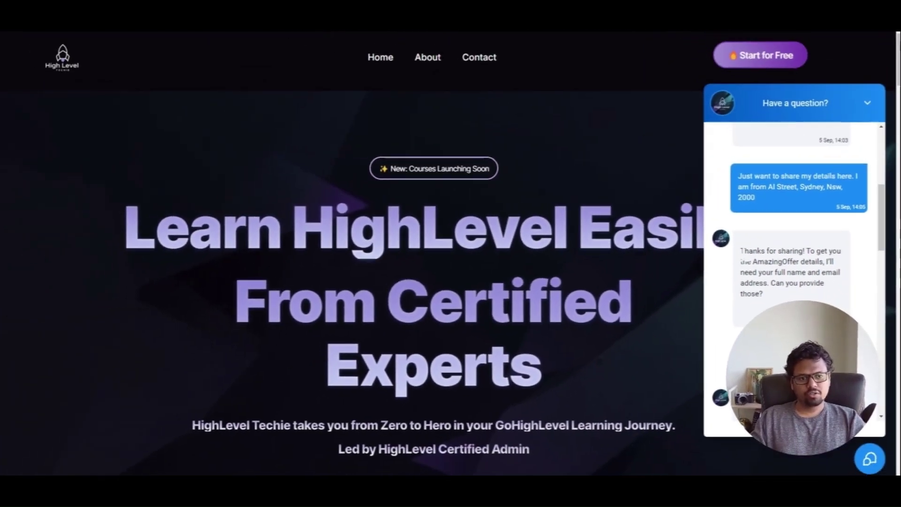
scroll(778, 262, "down", 5)
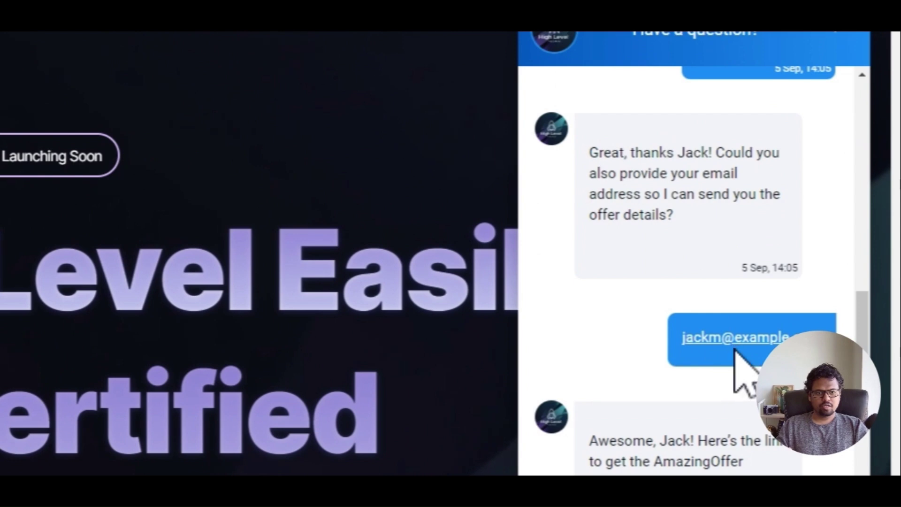
scroll(740, 362, "down", 4)
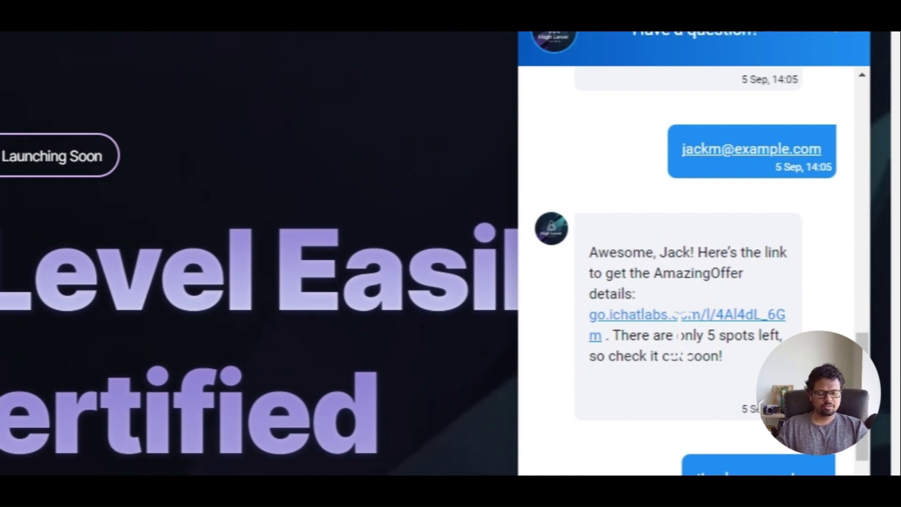
scroll(654, 352, "down", 4)
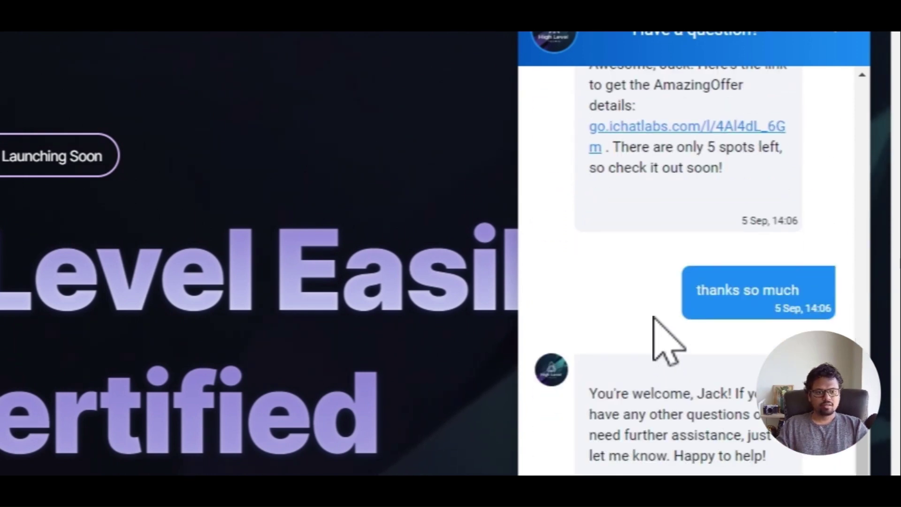
scroll(646, 300, "down", 1)
scroll(644, 303, "down", 10)
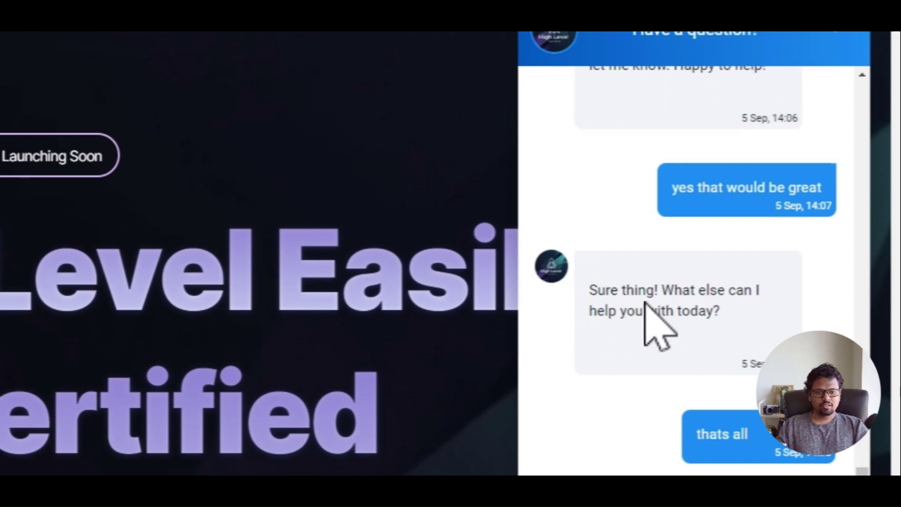
scroll(645, 329, "up", 10)
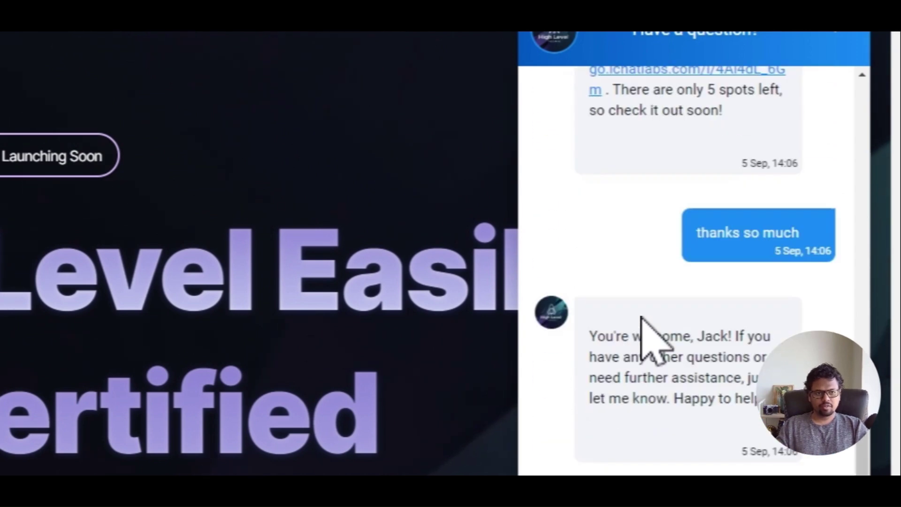
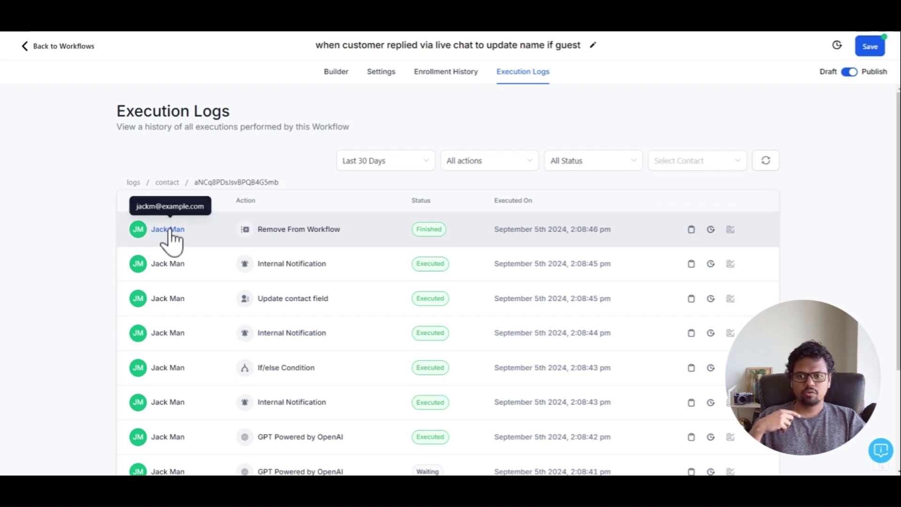
- Open the test contact's record from the execution logs and look through its name, email and other contact fields
left_click(168, 239)
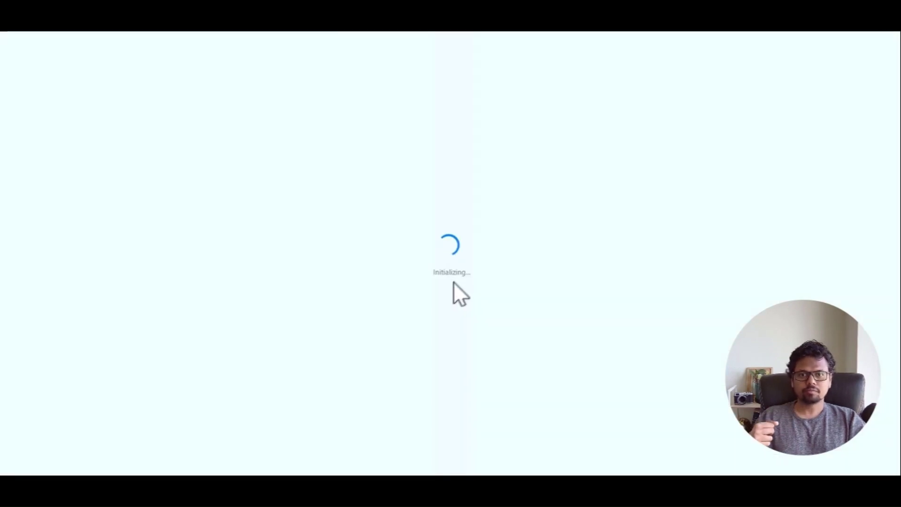
scroll(318, 292, "down", 2)
scroll(318, 291, "down", 1)
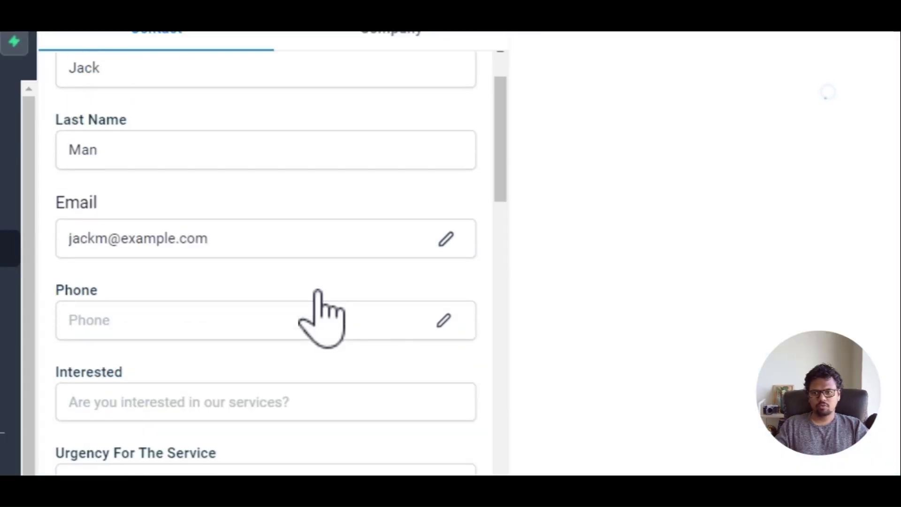
scroll(317, 291, "down", 1)
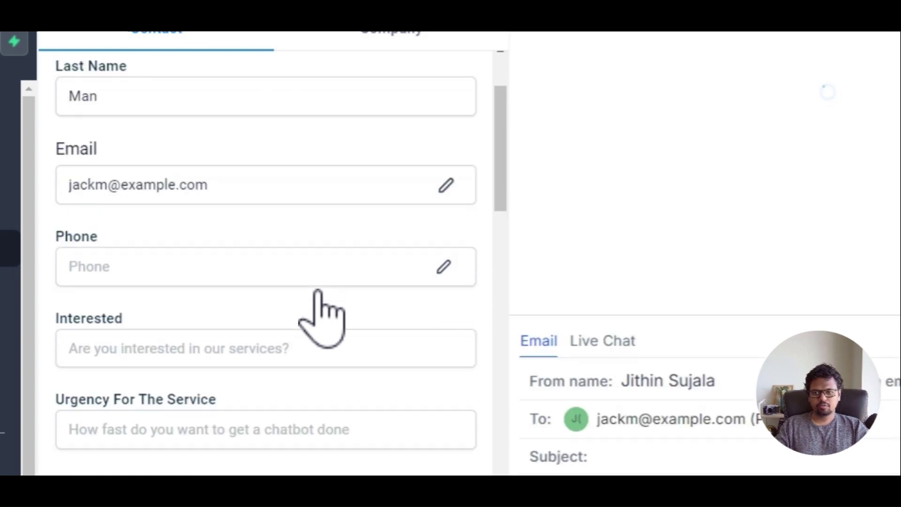
scroll(318, 291, "down", 4)
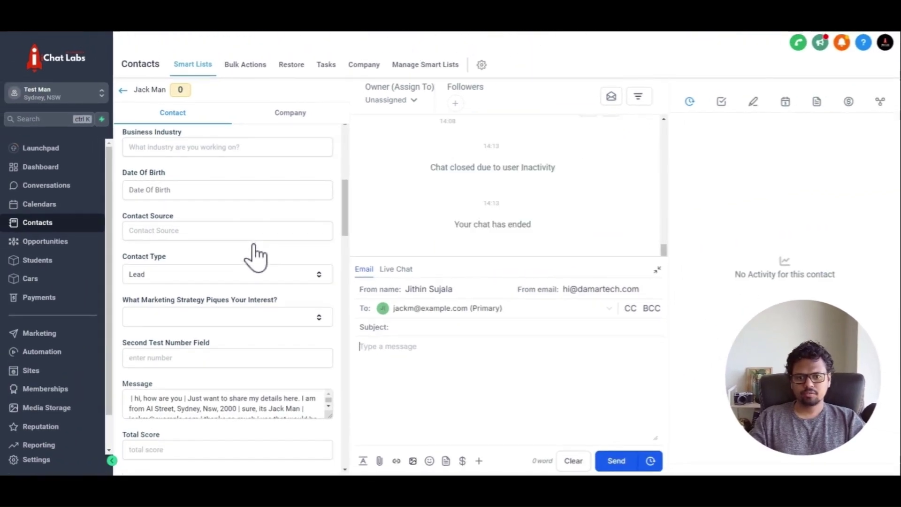
scroll(256, 259, "down", 1)
scroll(256, 255, "down", 1)
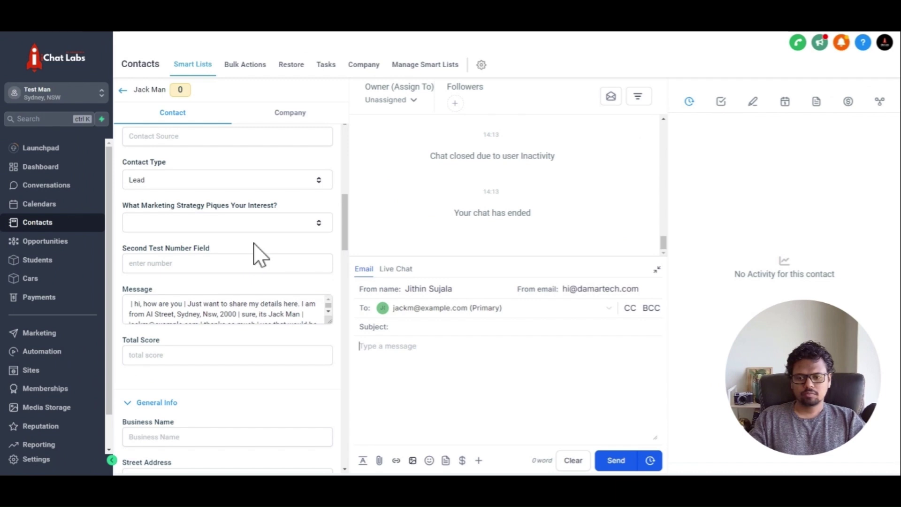
scroll(256, 253, "up", 10)
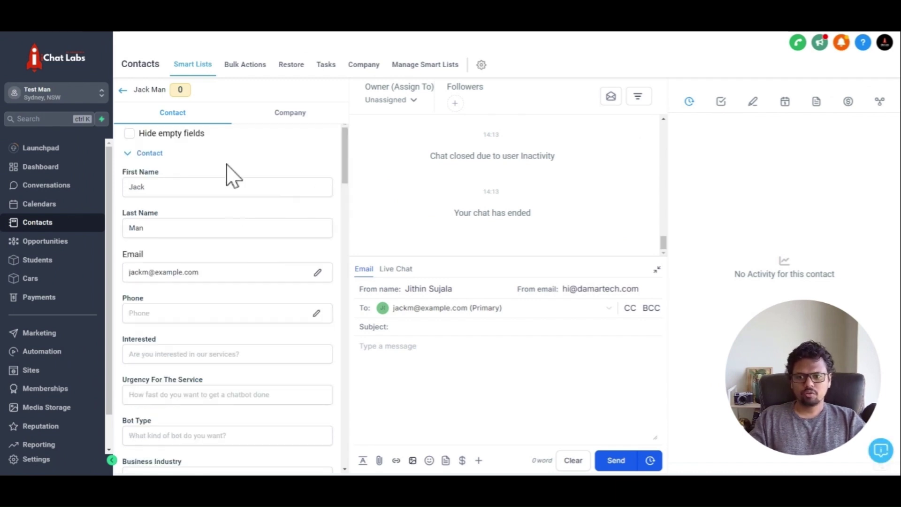
- Enlarge the contact's Message field and read through the chat messages collected in it, from the greeting to the customer's name
scroll(227, 169, "down", 3)
scroll(226, 173, "down", 7)
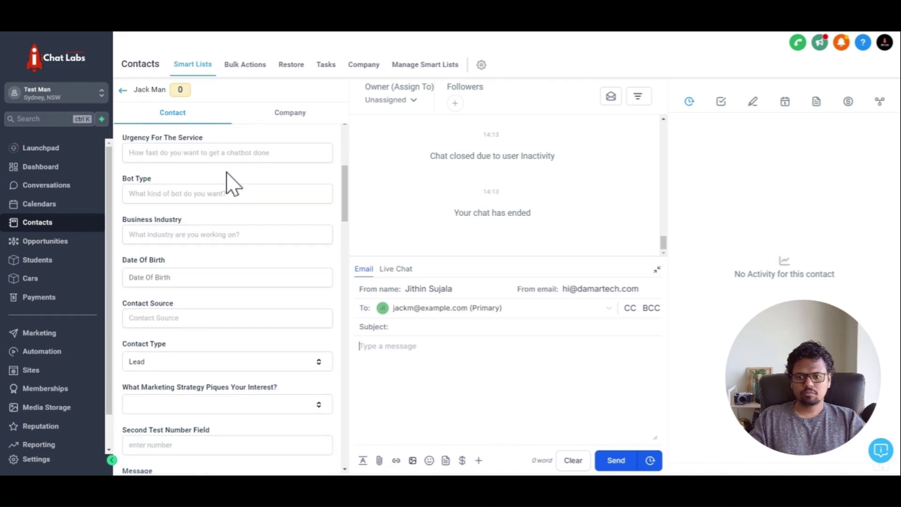
scroll(234, 184, "down", 1)
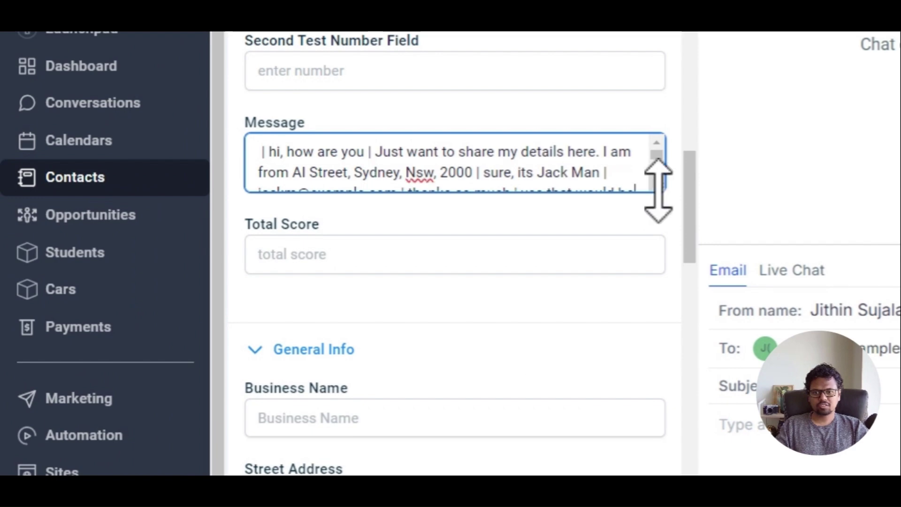
left_click_drag(657, 191, 660, 290)
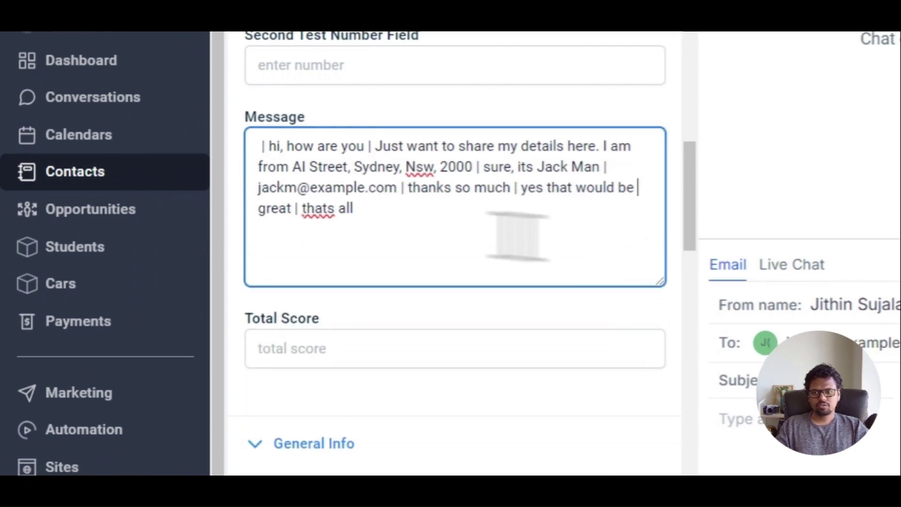
left_click(263, 146)
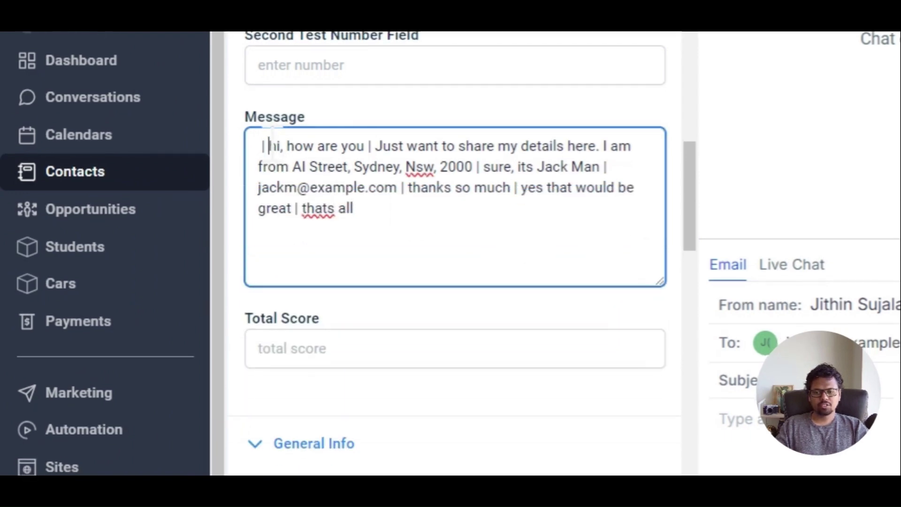
left_click_drag(270, 146, 597, 173)
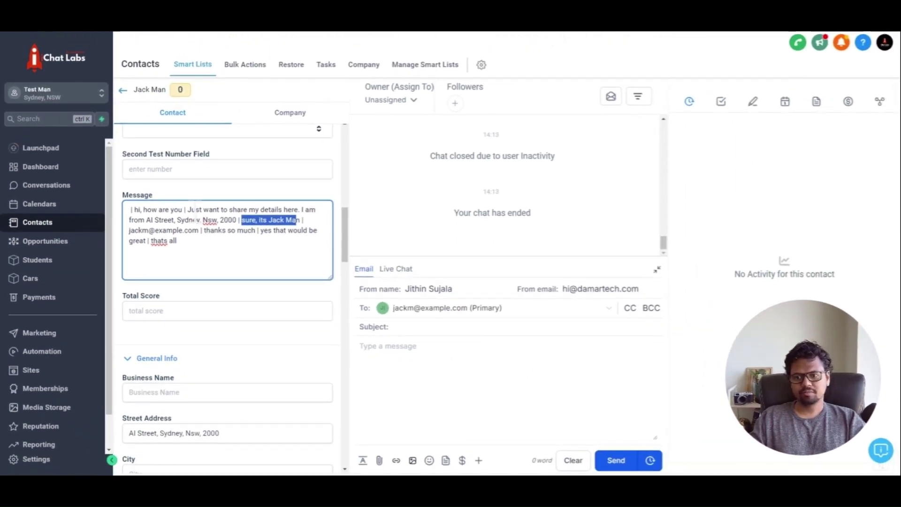
- Check the Street Address value in the General Info section of the contact record
scroll(195, 210, "down", 3)
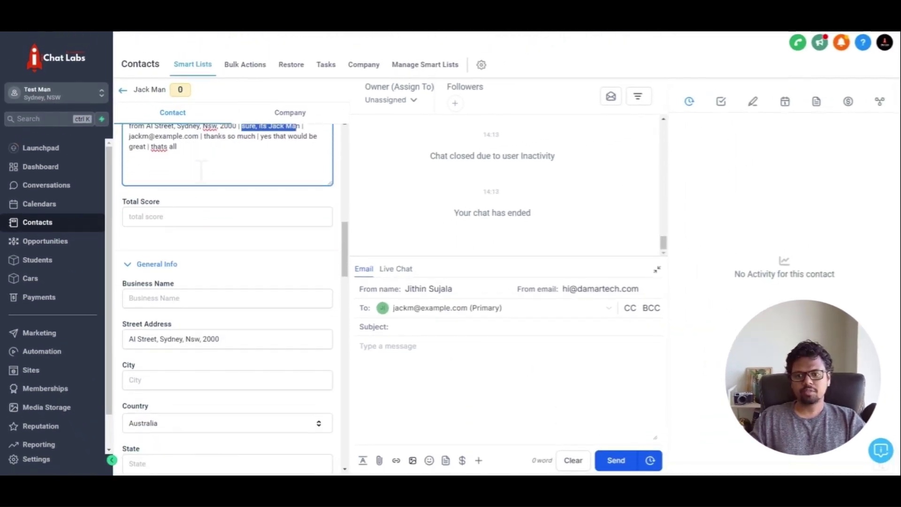
left_click_drag(129, 339, 225, 339)
left_click(231, 330)
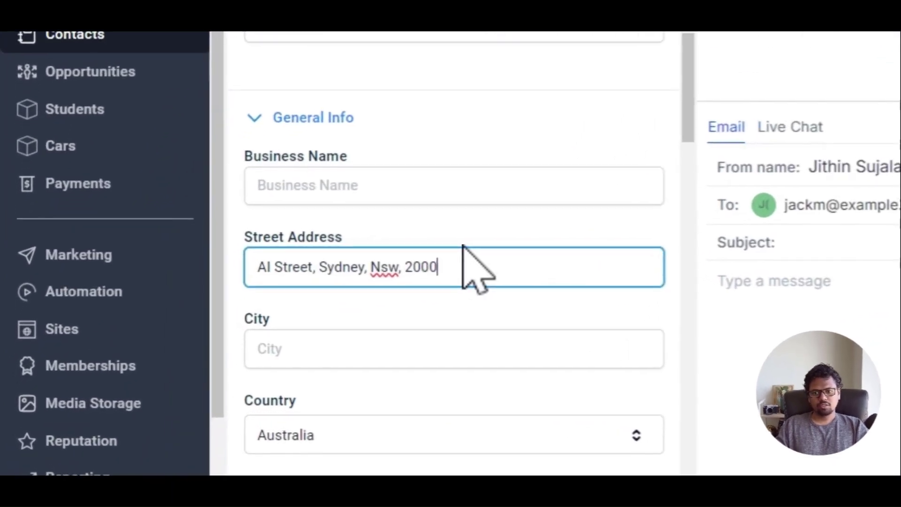
left_click(467, 232)
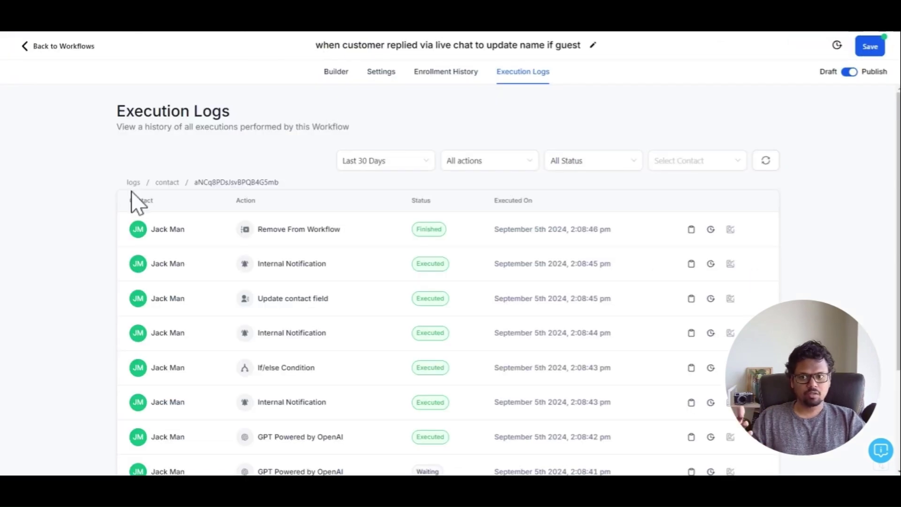
- Return to the workflow builder, open "Update contact field | Name", and search its available contact fields for "add"
left_click(336, 71)
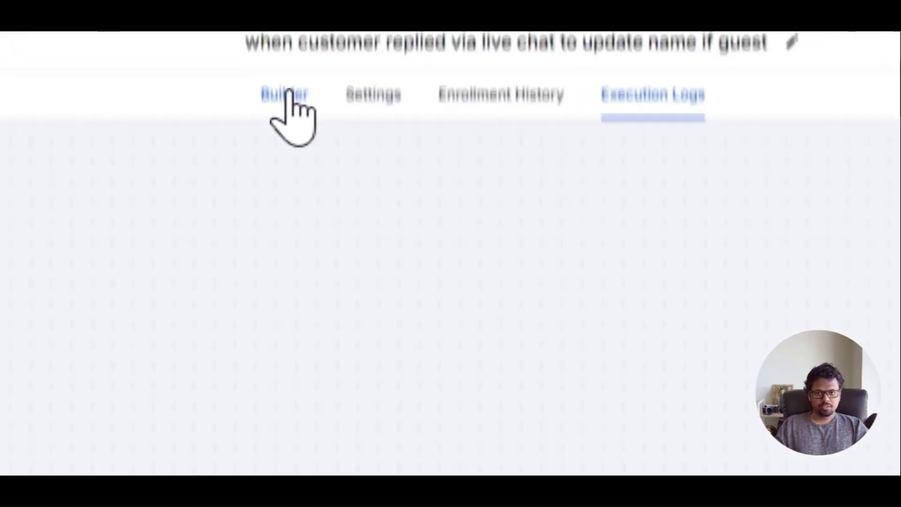
scroll(251, 177, "down", 5)
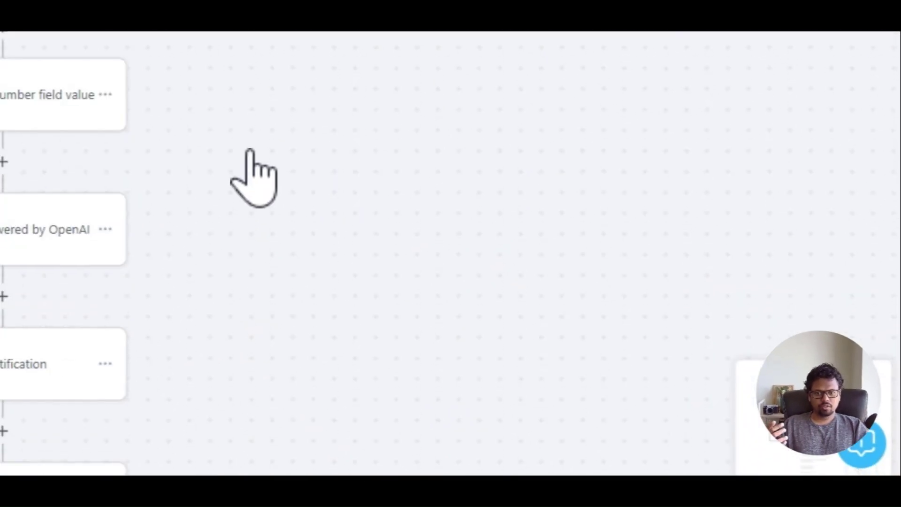
scroll(254, 155, "left", 4)
left_click(294, 376)
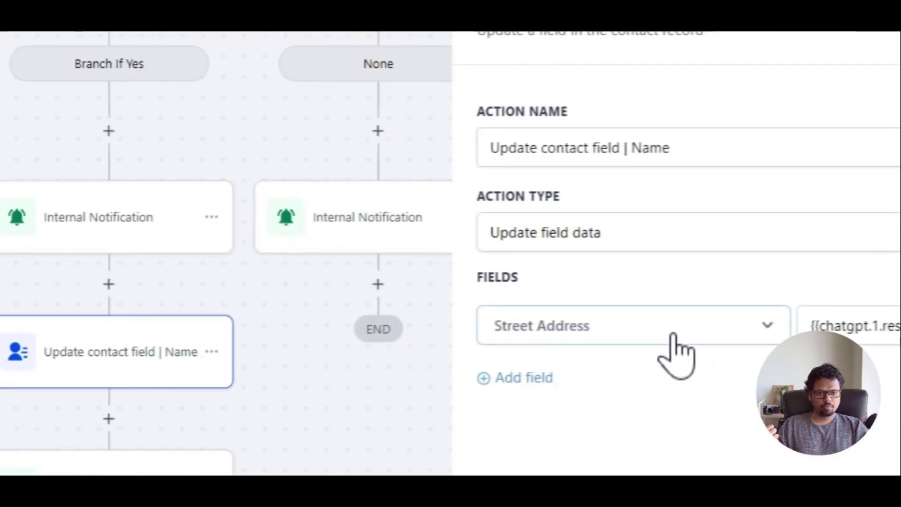
left_click(829, 358)
type("a")
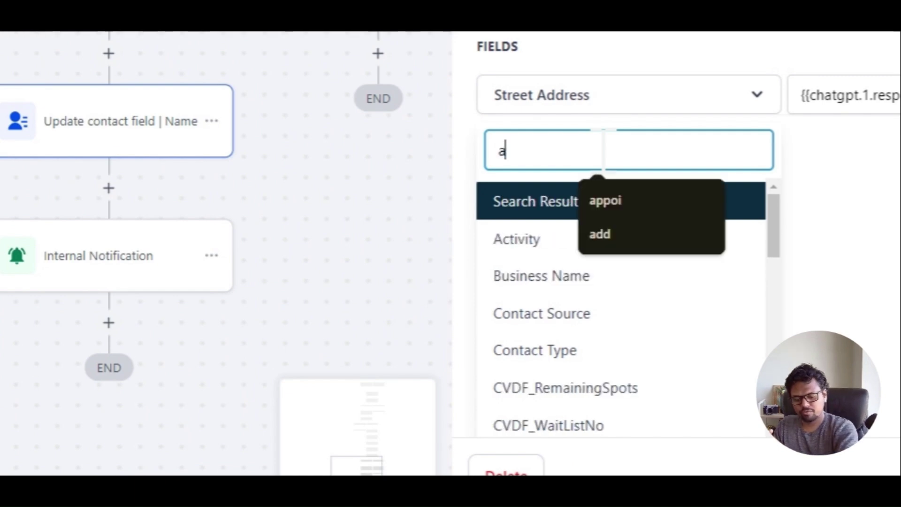
type("dd")
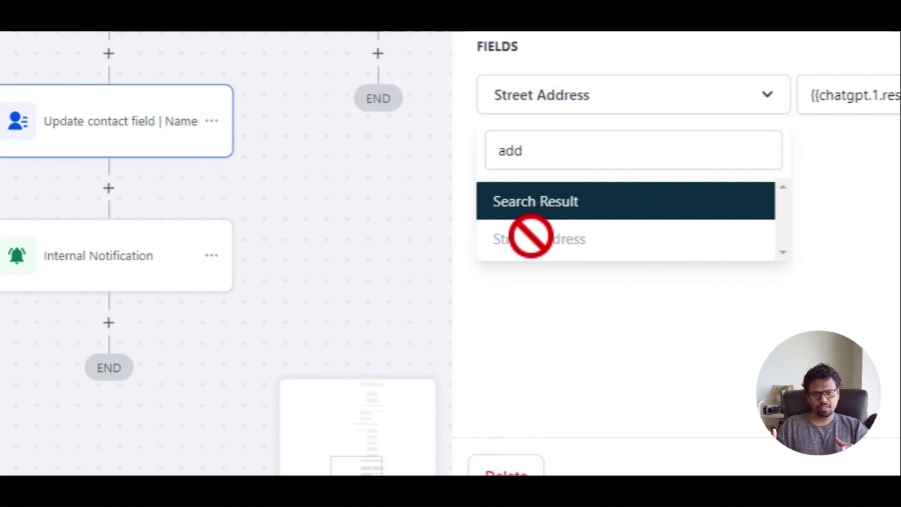
left_click(548, 281)
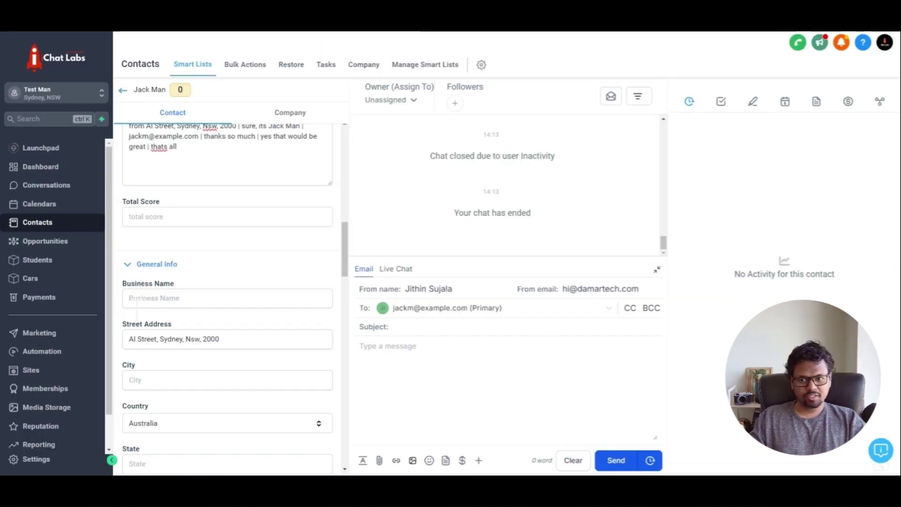
- Switch back to the contact record and view the Country field's available options without changing the selection
scroll(138, 425, "down", 2)
left_click(140, 423)
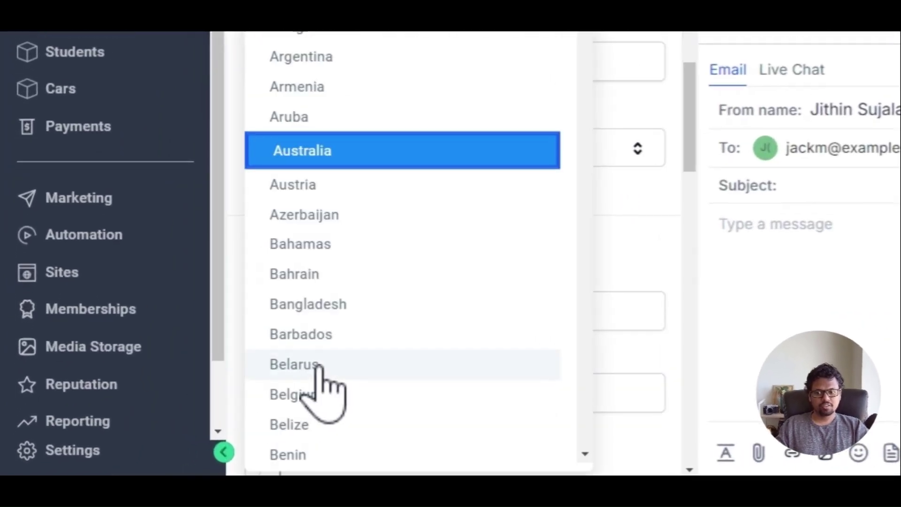
left_click(618, 114)
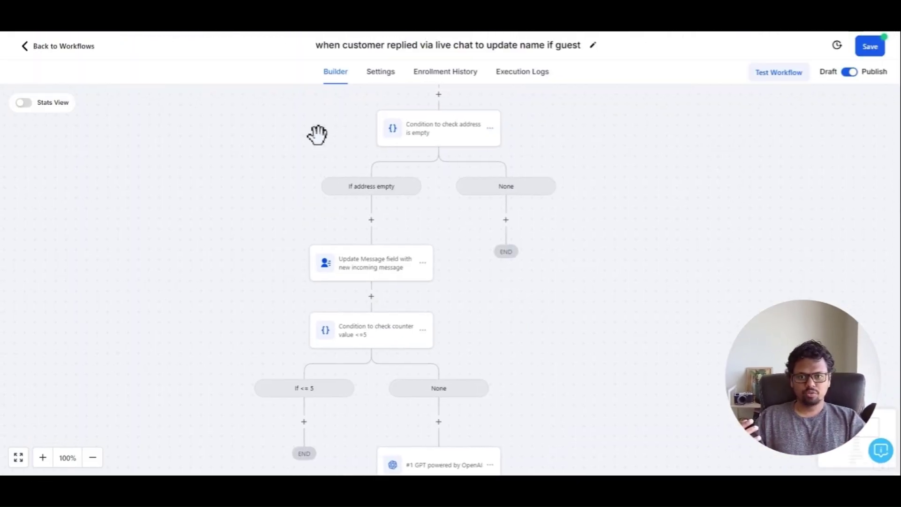
scroll(298, 275, "up", 4)
scroll(473, 238, "left", 3)
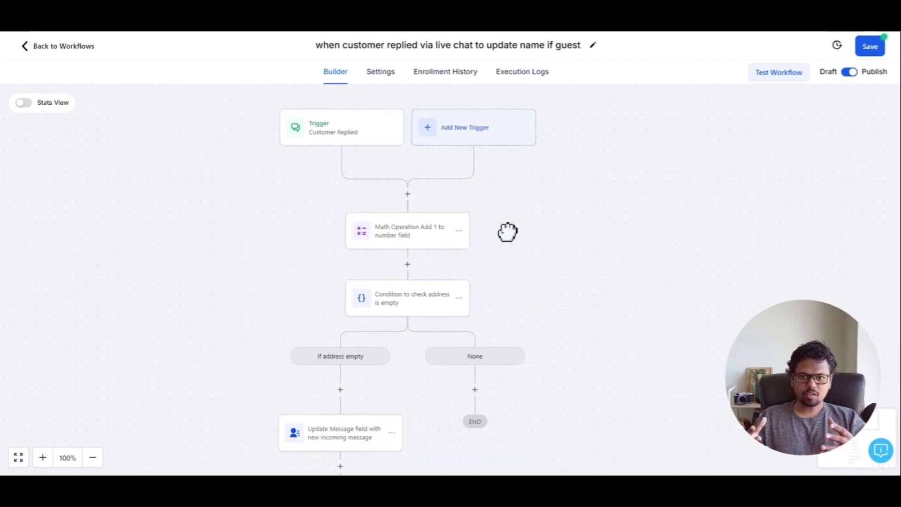